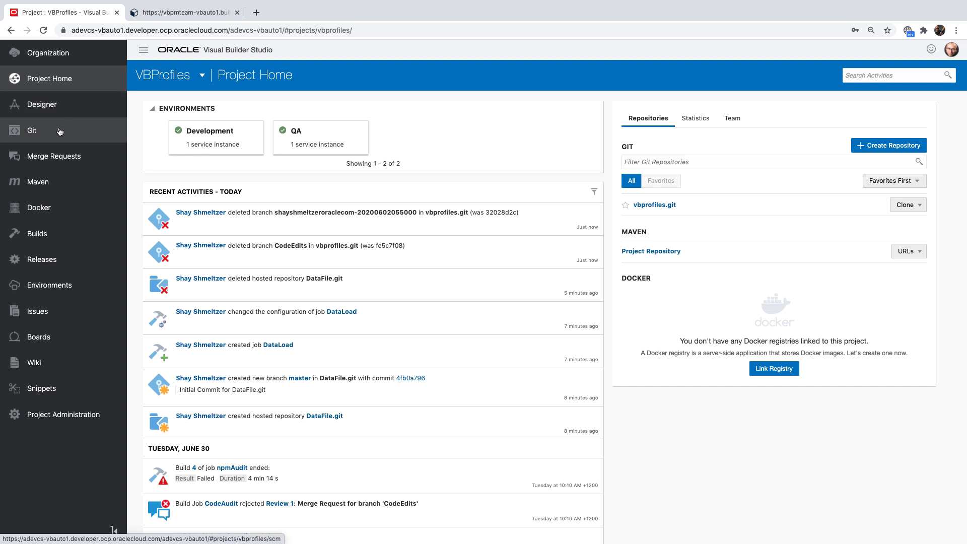
# - Show the vbprofiles.git repository's folders and files on the master branch
pyautogui.click(58, 134)
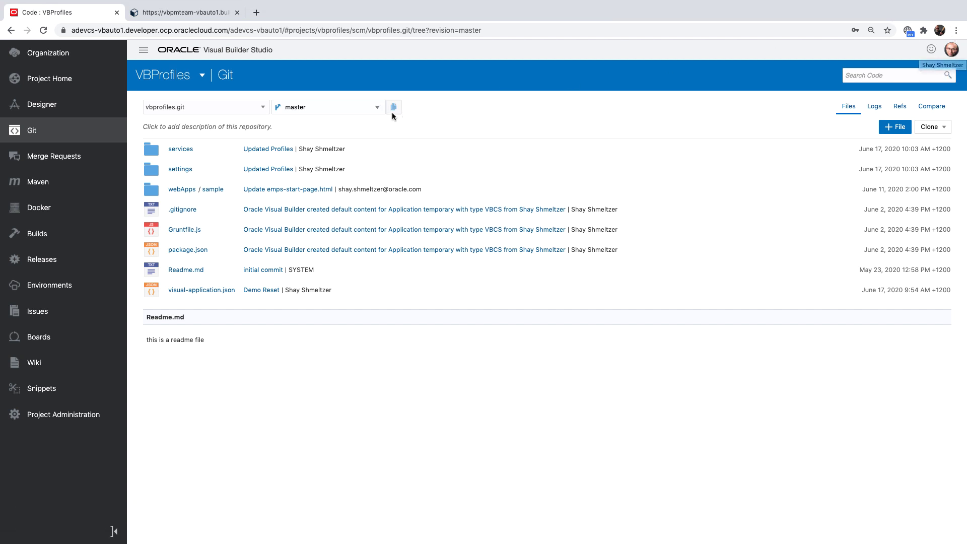
# - Create workspace ShayWork from master on a new branch named branch4
pyautogui.click(74, 112)
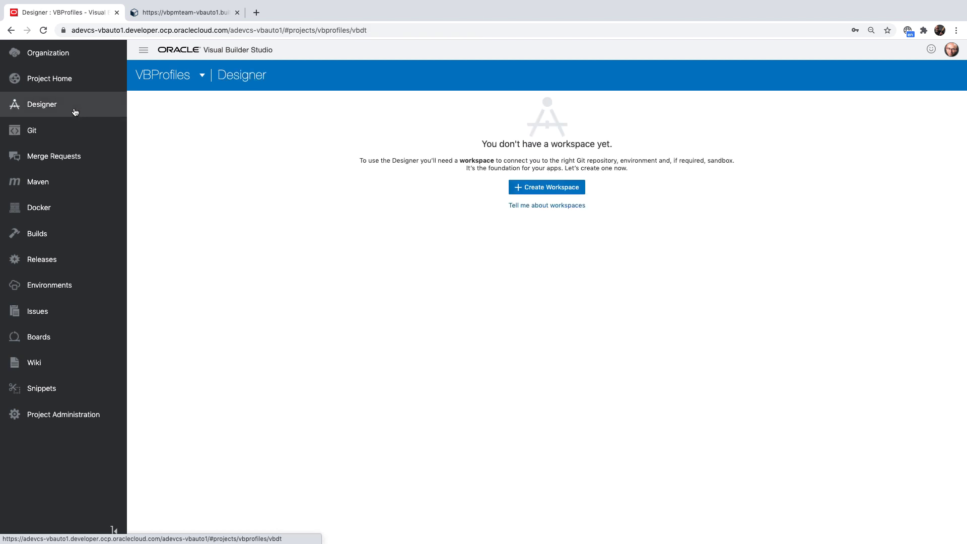
pyautogui.click(548, 192)
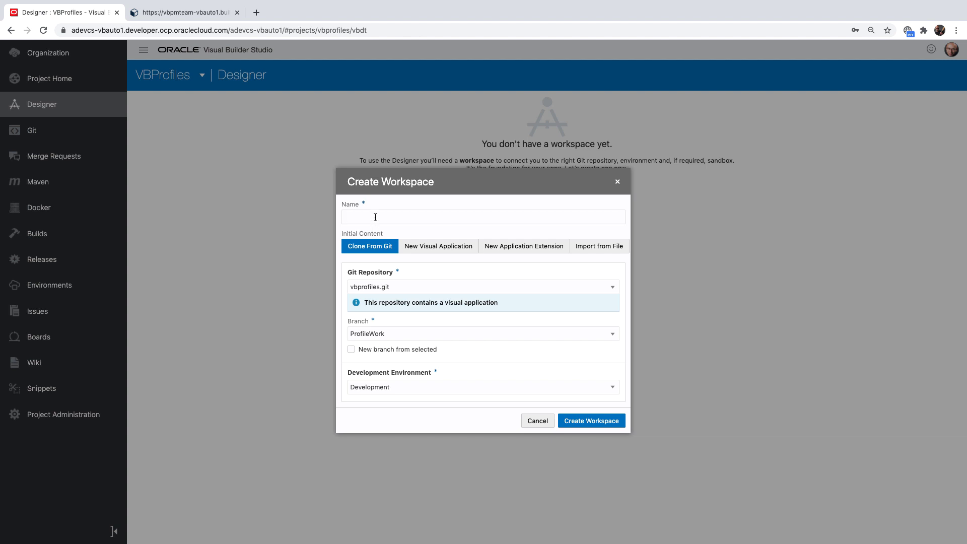
pyautogui.write('ShayWork')
pyautogui.click(393, 333)
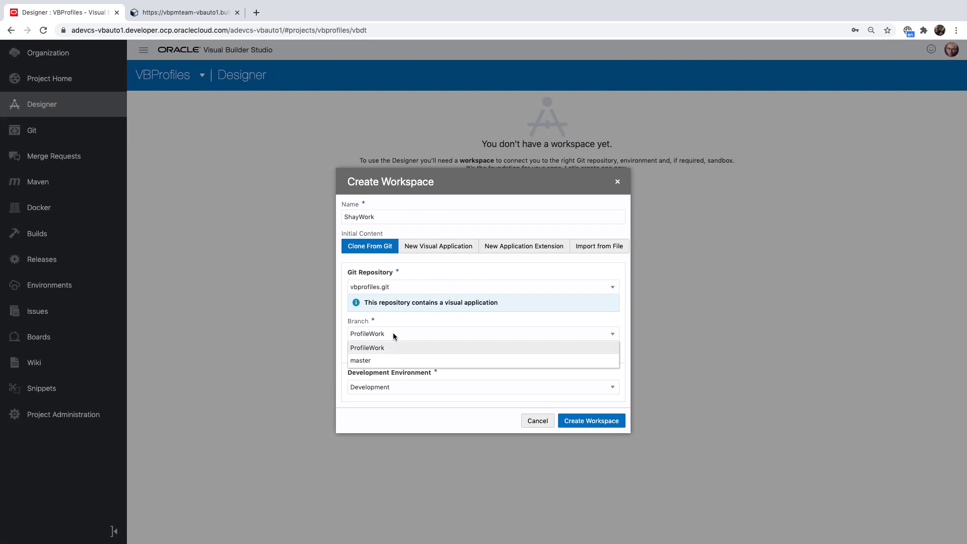
pyautogui.click(390, 362)
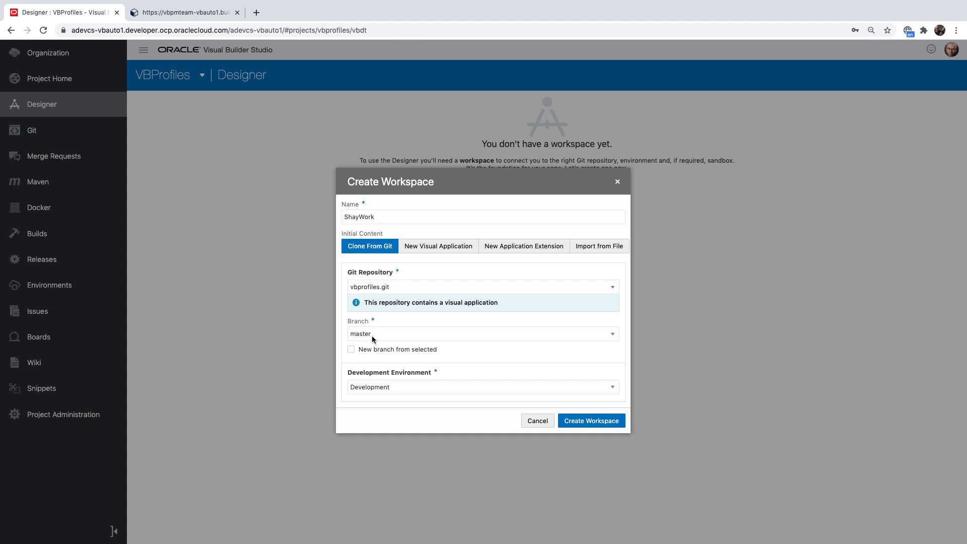
pyautogui.click(379, 350)
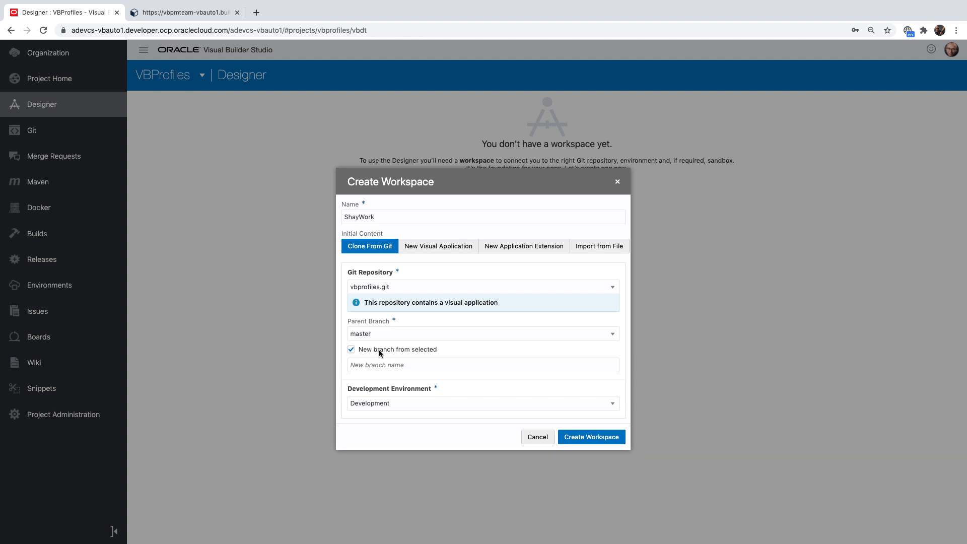
pyautogui.click(390, 366)
pyautogui.write('bra')
pyautogui.write('ch4')
pyautogui.click(590, 439)
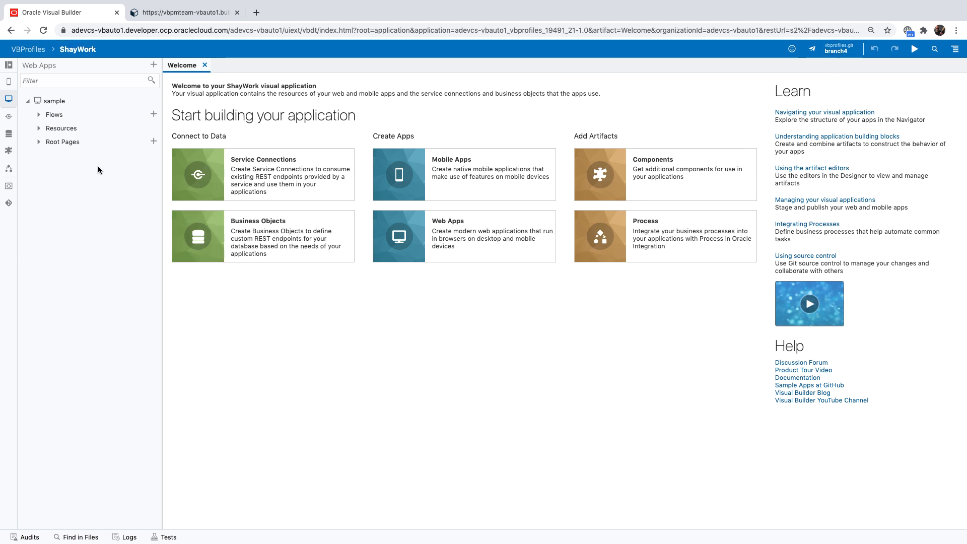
# - Open the emps-start page and place a Heading reading Employees above the table
pyautogui.click(40, 115)
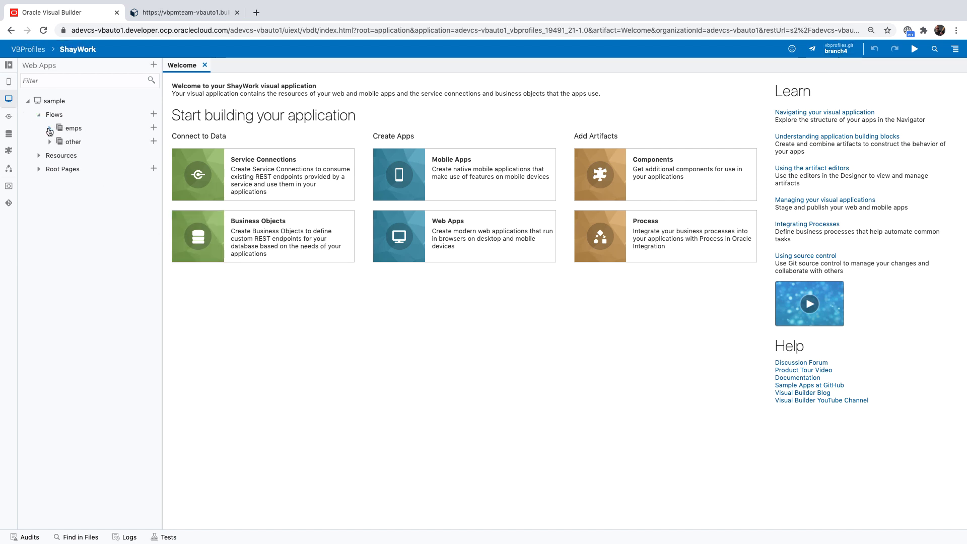
pyautogui.click(50, 128)
pyautogui.click(78, 144)
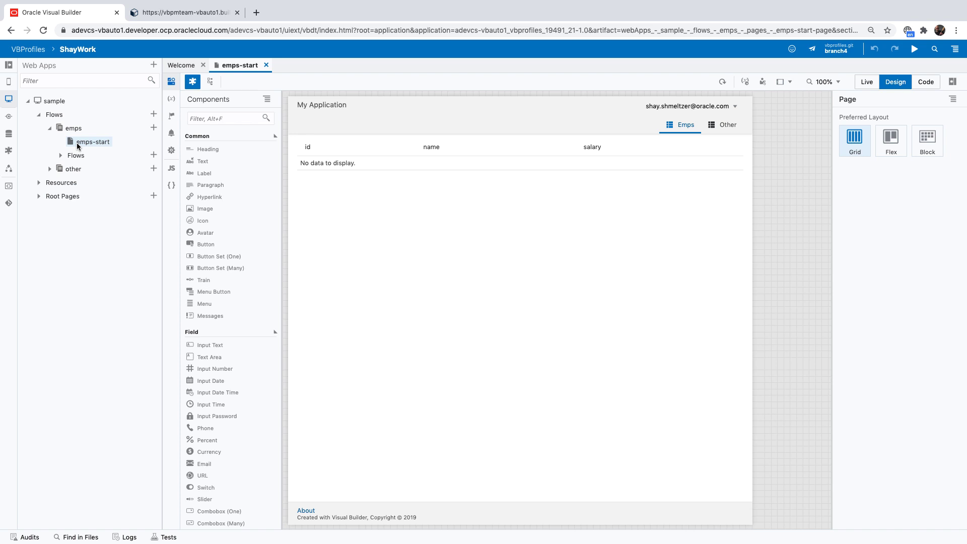
pyautogui.moveTo(204, 148); pyautogui.dragTo(346, 139)
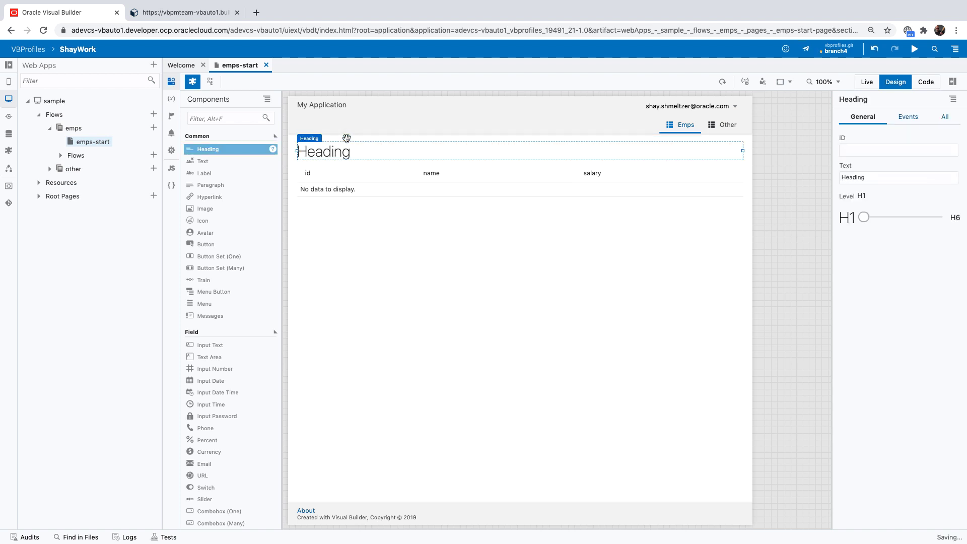
pyautogui.doubleClick(893, 179)
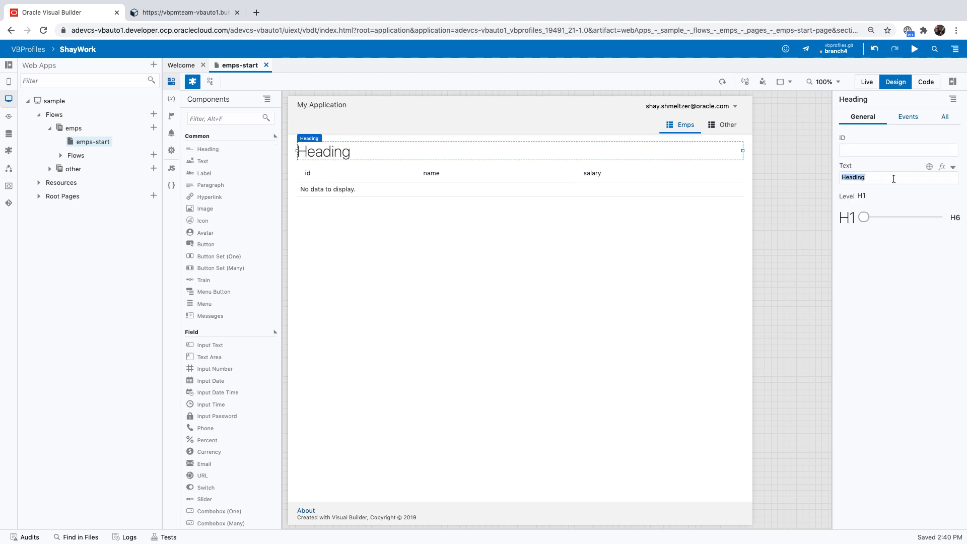
pyautogui.write('Employees')
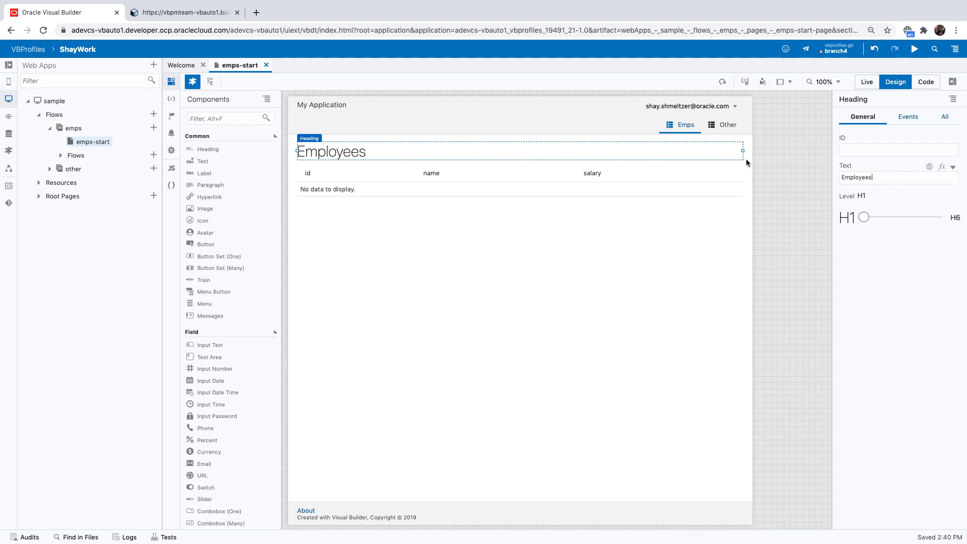
# - Commit the heading change as 'Changed Heading' and switch to the page's Code view
pyautogui.click(844, 50)
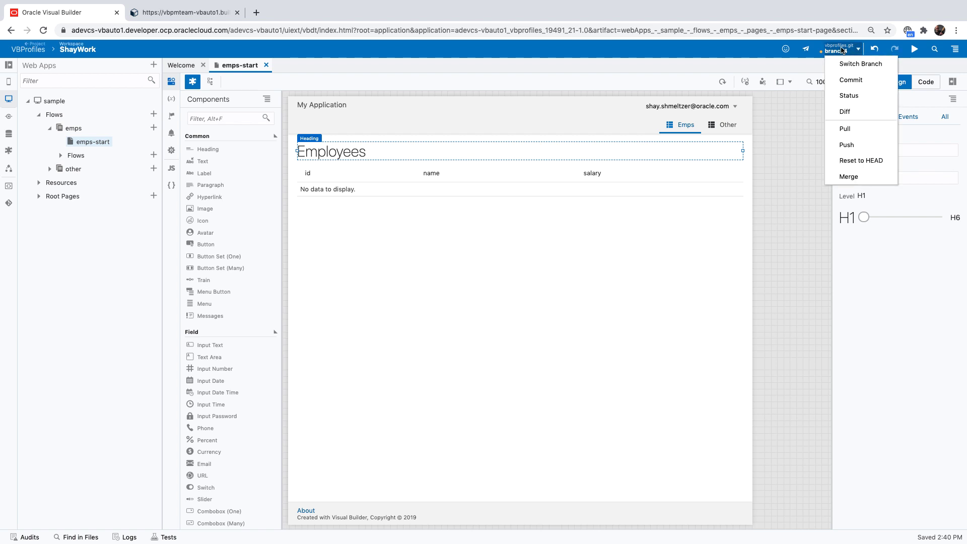
pyautogui.click(848, 81)
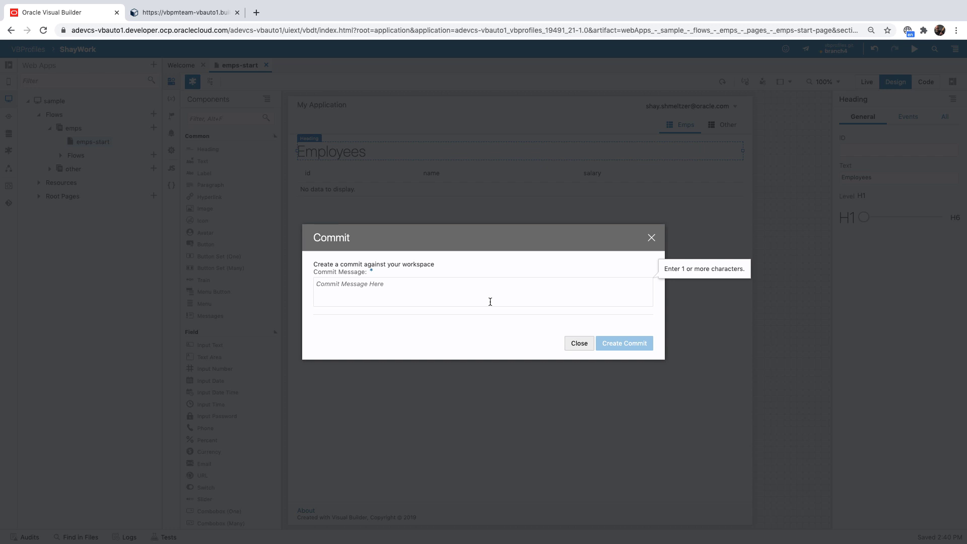
pyautogui.write('Changed Heading')
pyautogui.click(621, 344)
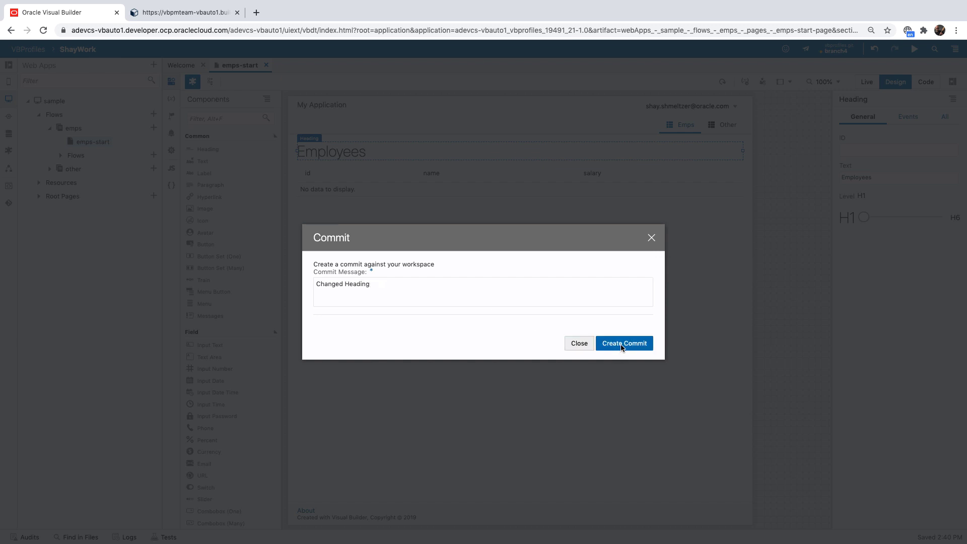
pyautogui.click(621, 344)
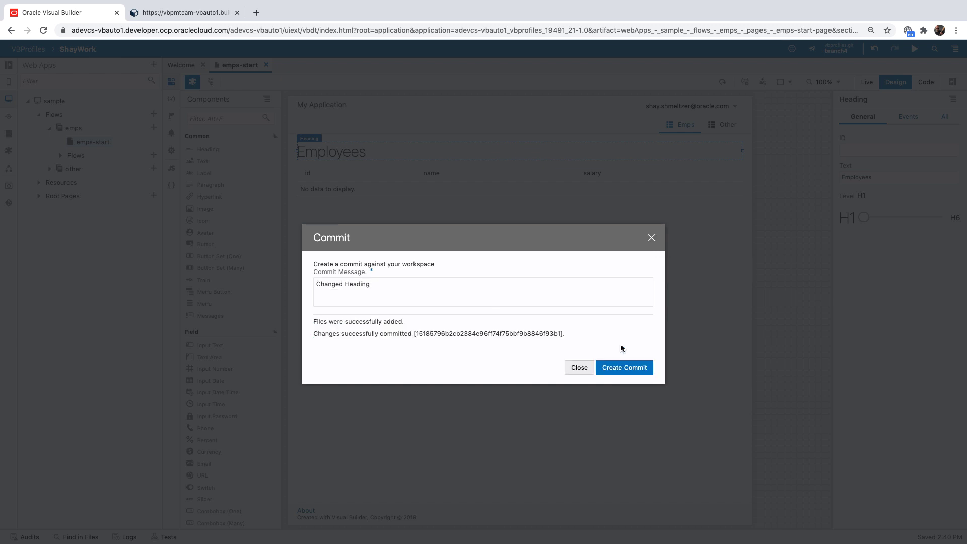
pyautogui.click(580, 368)
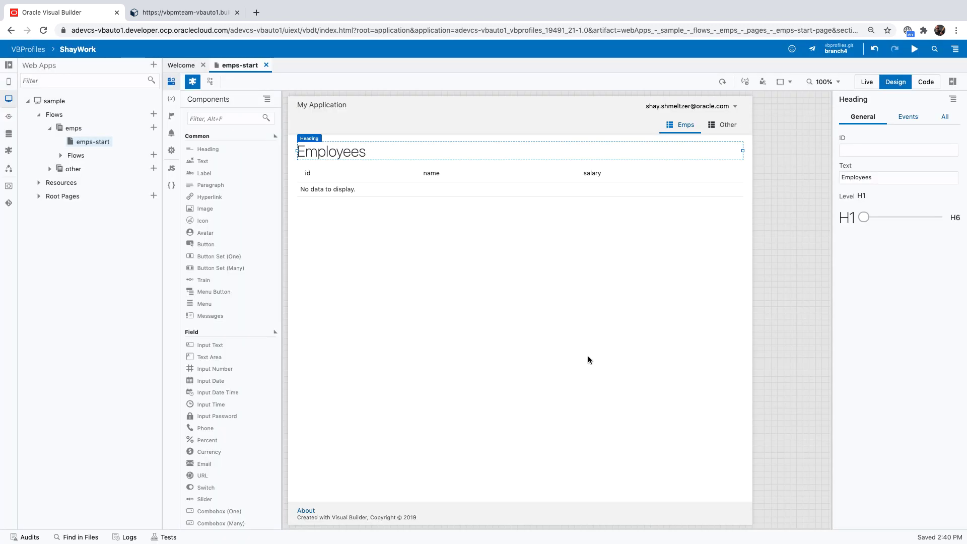
pyautogui.click(933, 85)
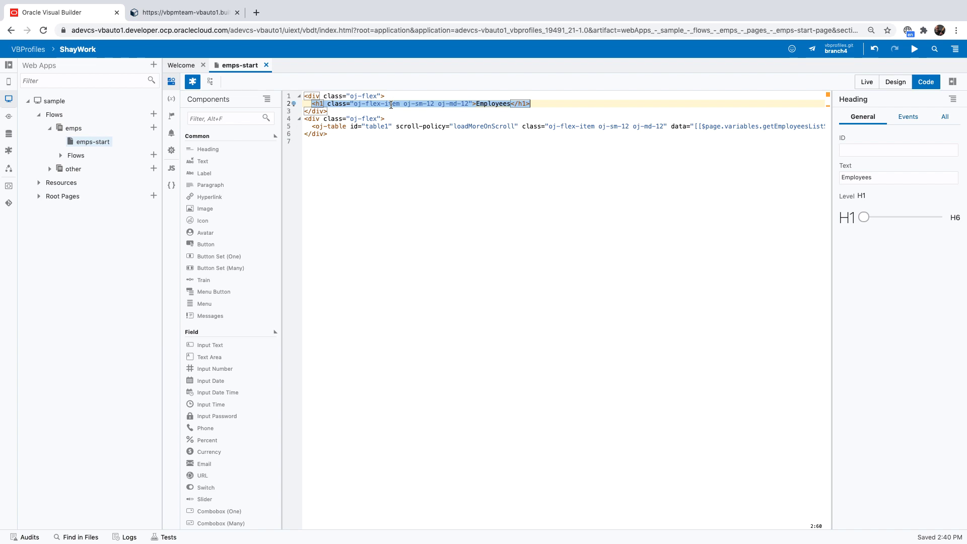
# - In the other browser window, show the vbprofiles.git files on branch4
pyautogui.press('super+Tab')
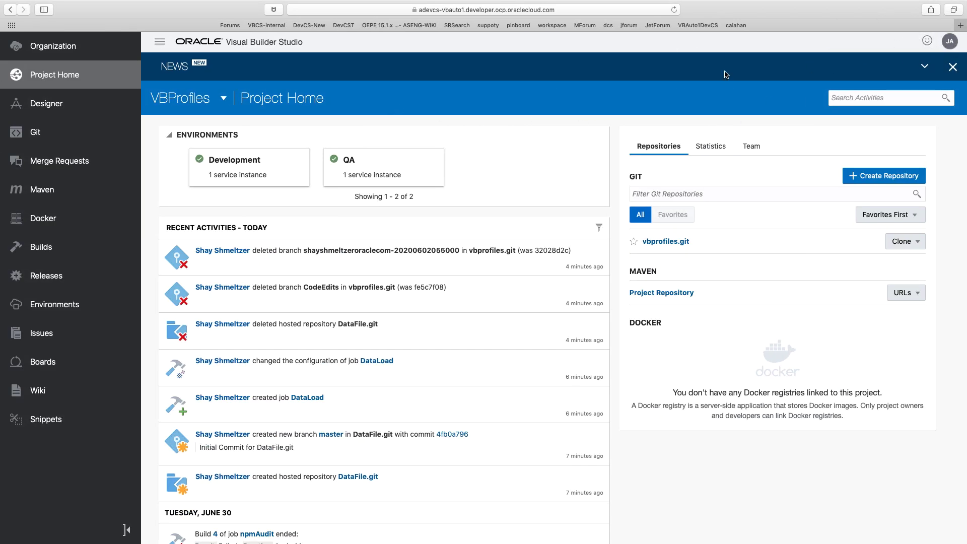
pyautogui.click(57, 131)
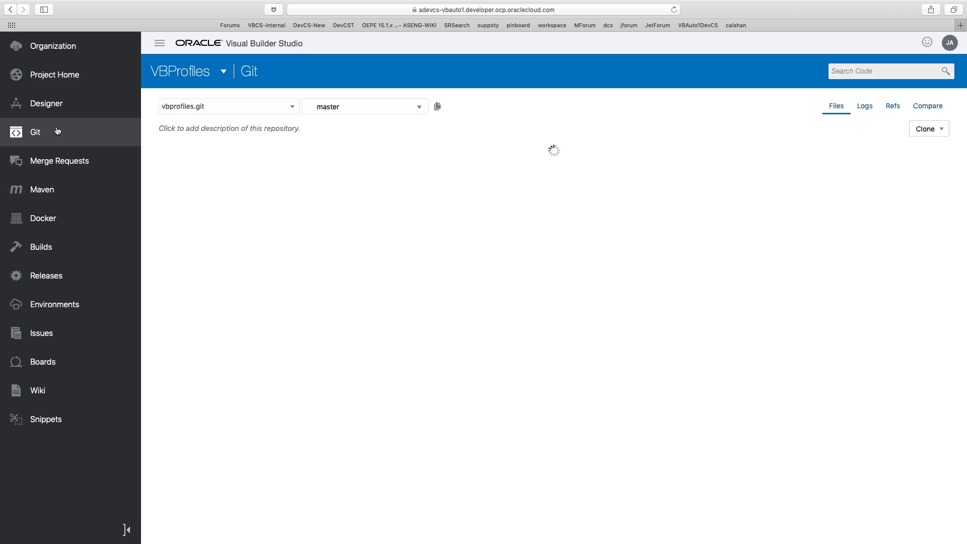
pyautogui.click(335, 107)
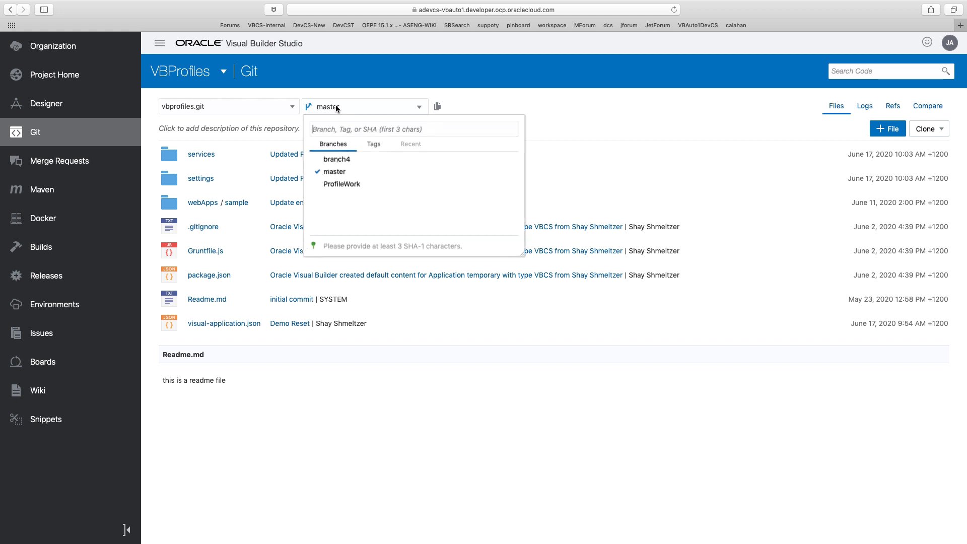
pyautogui.click(336, 160)
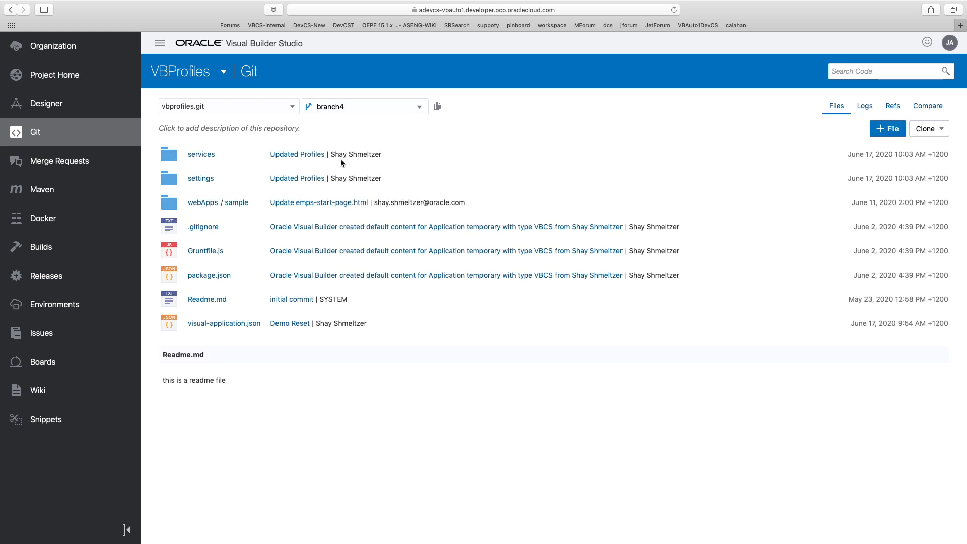
# - Inspect webApps/sample/flows/emps/pages/emps-start-page.html on branch4, then return to the designer
pyautogui.click(241, 204)
pyautogui.click(200, 154)
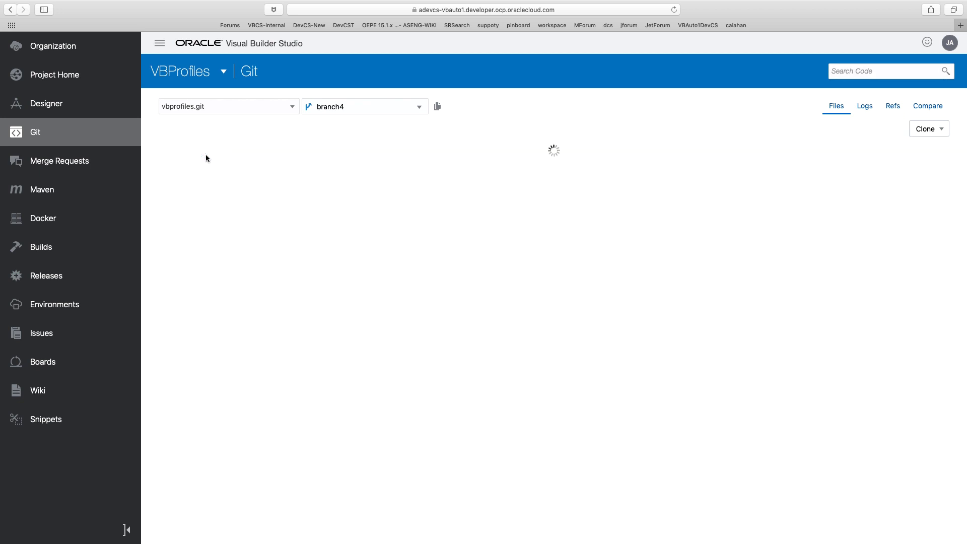
pyautogui.click(201, 155)
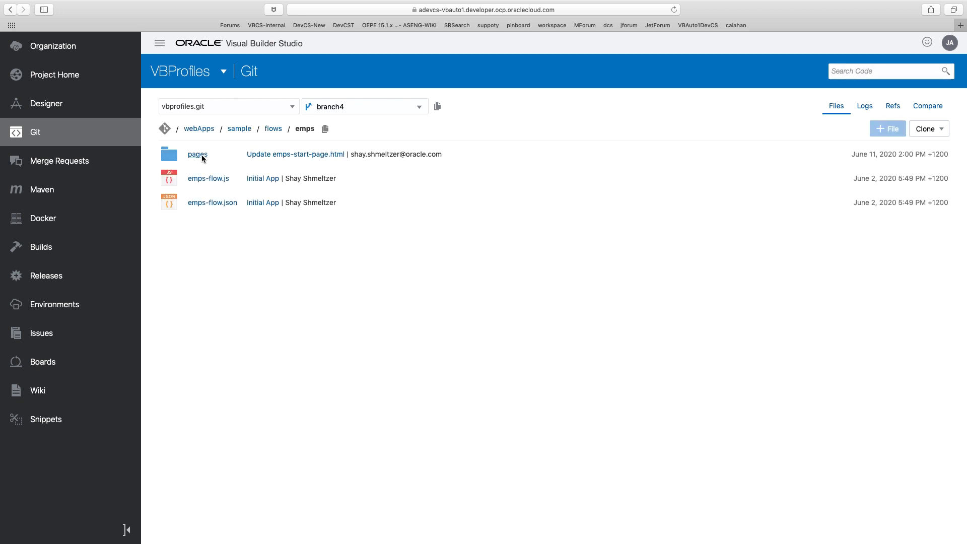
pyautogui.click(198, 154)
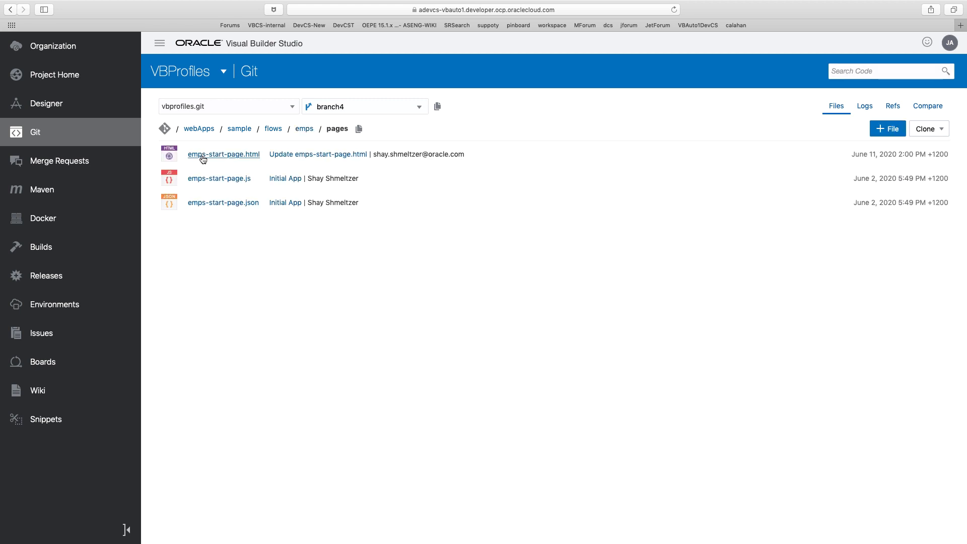
pyautogui.click(202, 155)
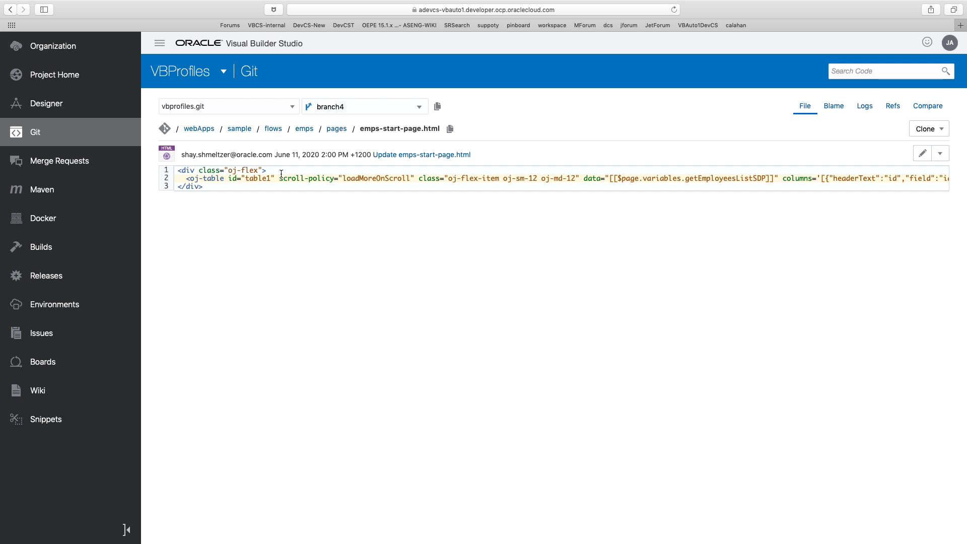
pyautogui.press('super+Tab')
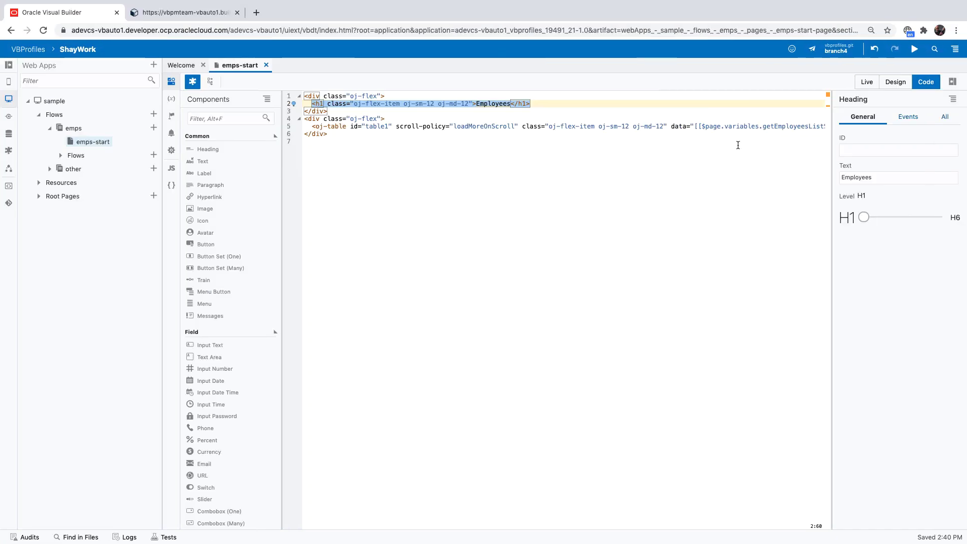
# - Push the committed heading change to branch4 and close the push summary
pyautogui.click(837, 49)
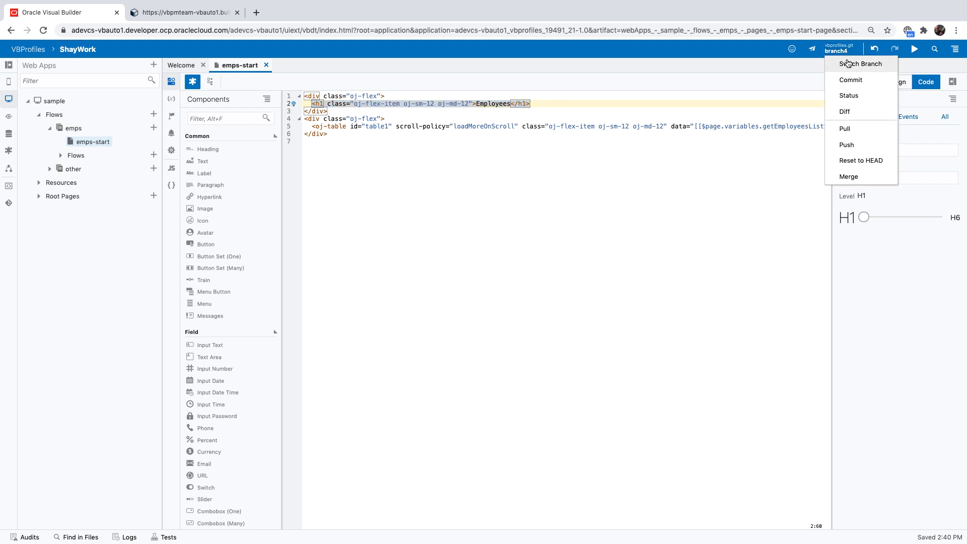
pyautogui.click(856, 147)
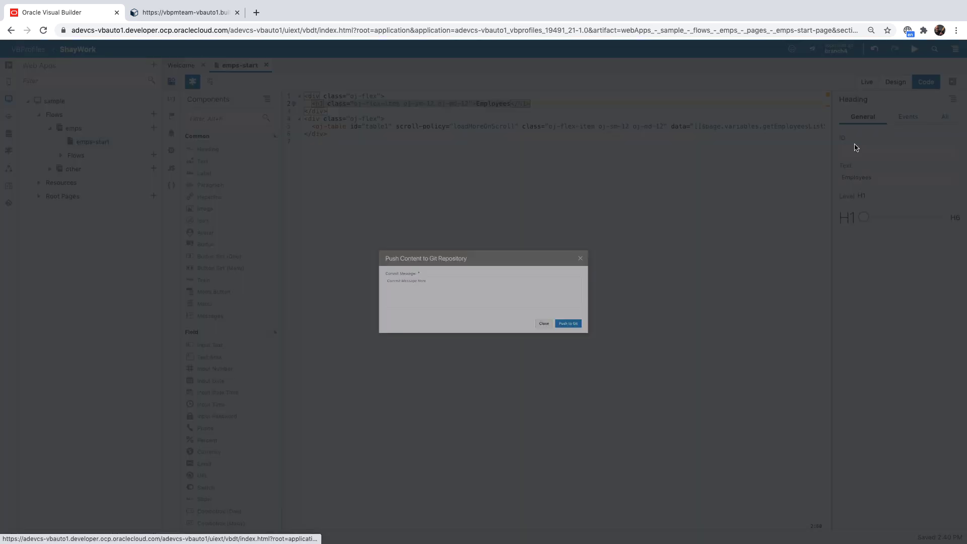
pyautogui.write('changed heading')
pyautogui.click(622, 345)
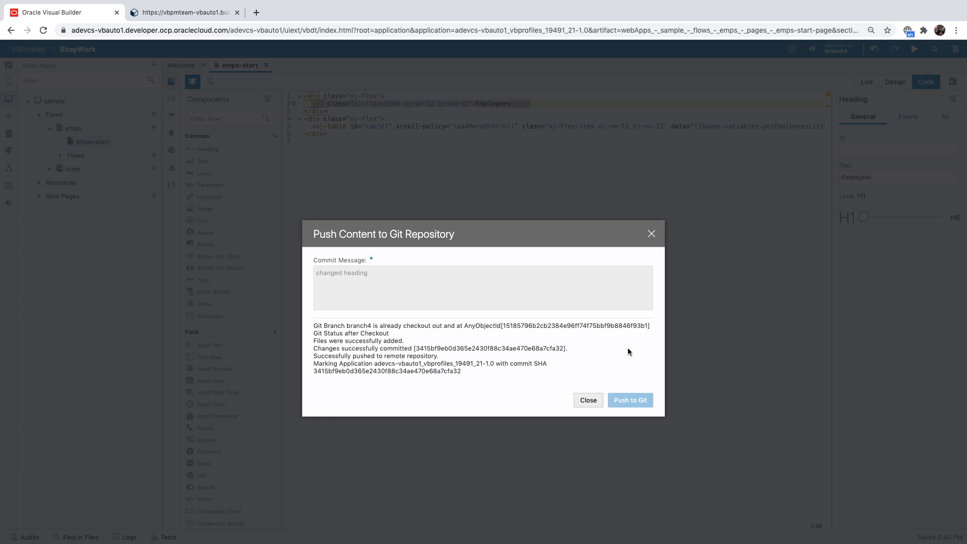
pyautogui.click(589, 401)
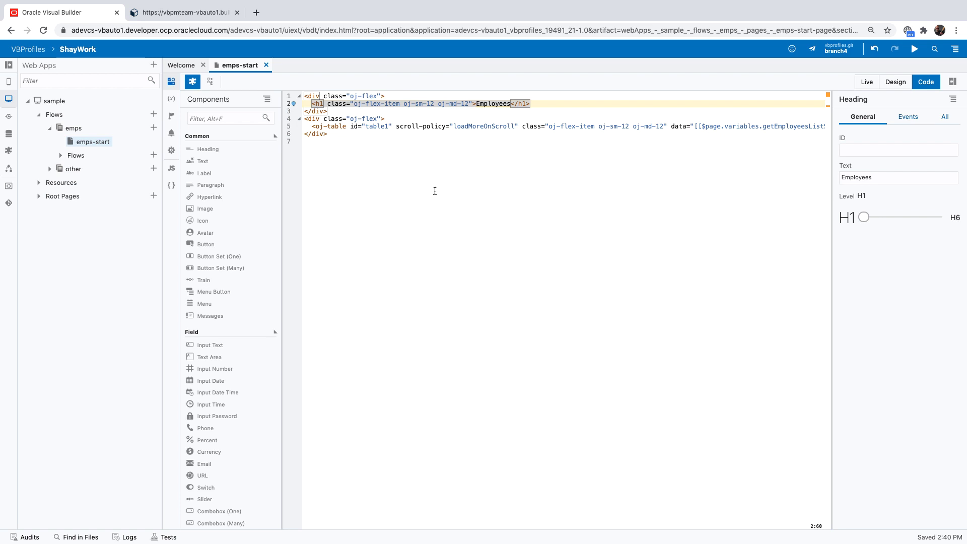
# - Reload emps-start-page.html in the other browser to check for the Employees heading
pyautogui.press('super+Tab')
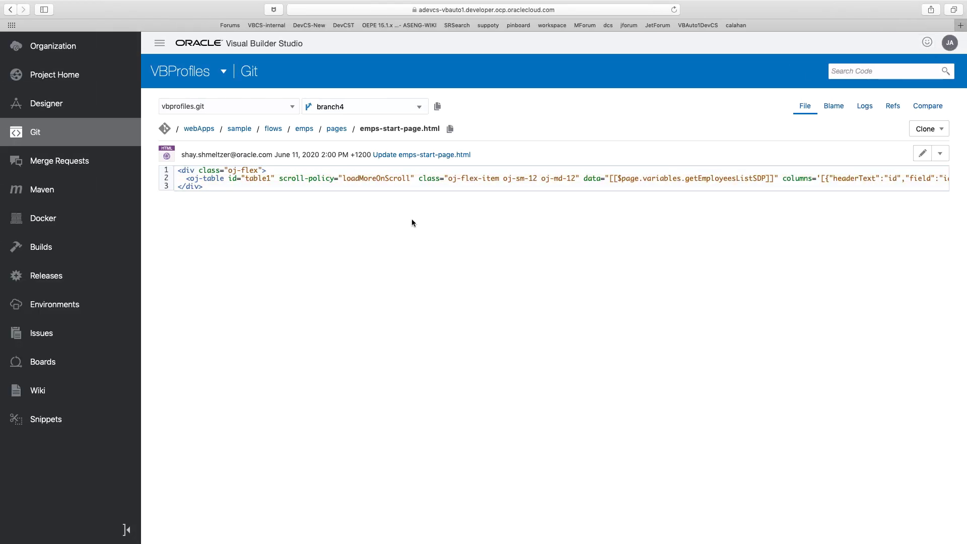
pyautogui.rightClick(410, 219)
pyautogui.click(430, 232)
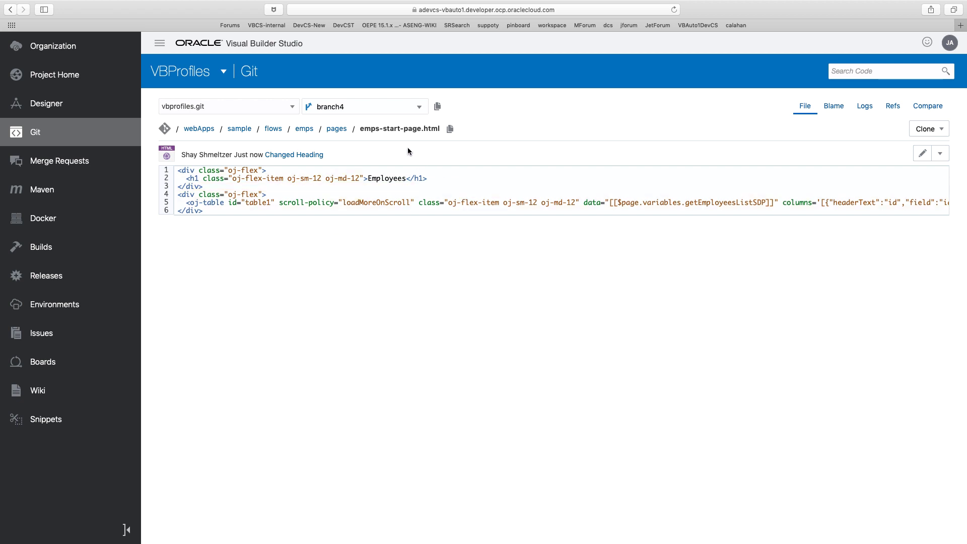
pyautogui.press('super+Tab')
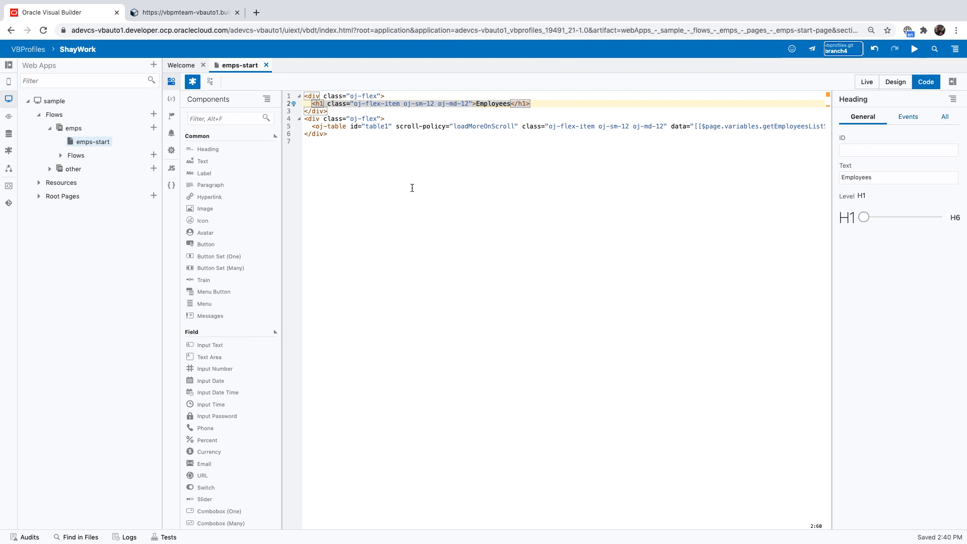
# - Publish branch4 as a merge-after-review request 'Solving issue4' with two suggested reviewers
pyautogui.click(811, 51)
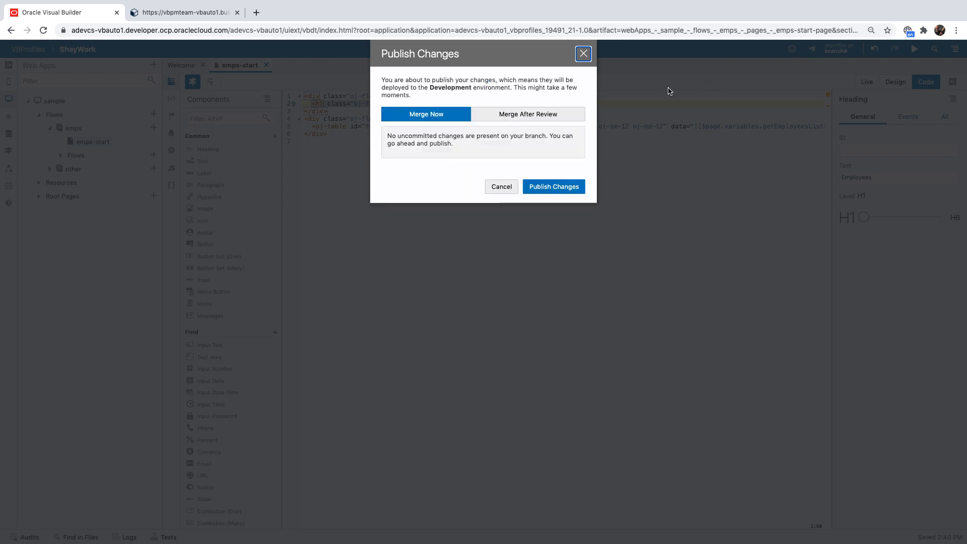
pyautogui.click(516, 116)
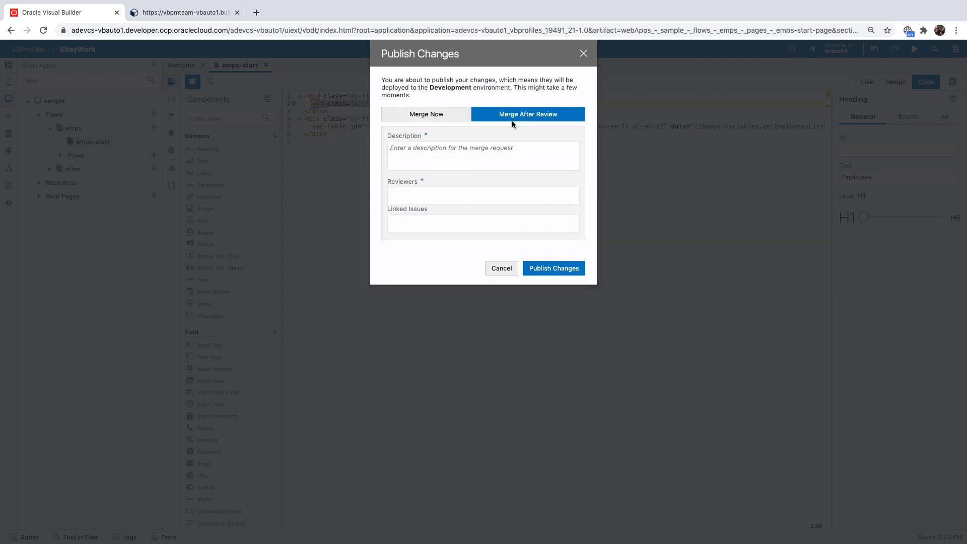
pyautogui.click(496, 148)
pyautogui.write('Solving ')
pyautogui.write('issue4')
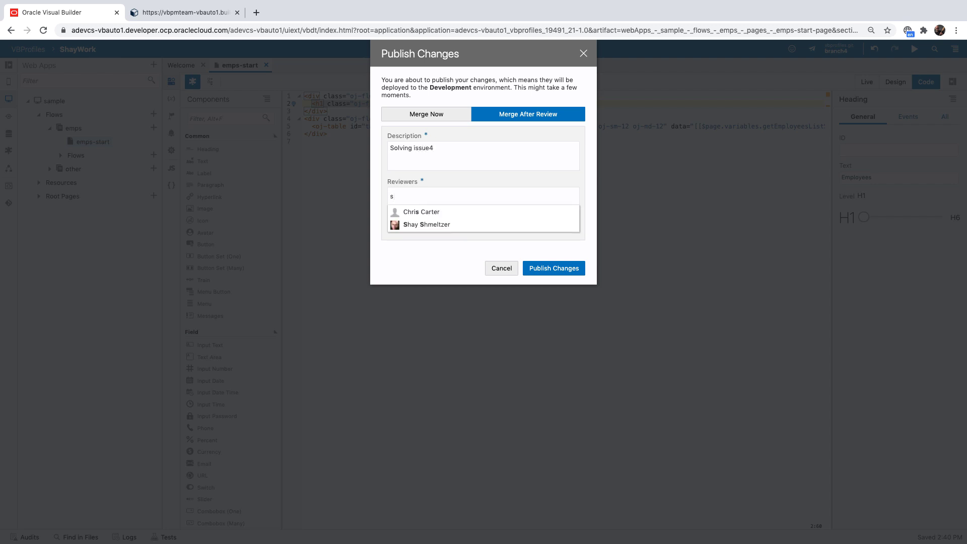
pyautogui.press('Down')
pyautogui.press('Down')
pyautogui.press('Return')
pyautogui.write('je')
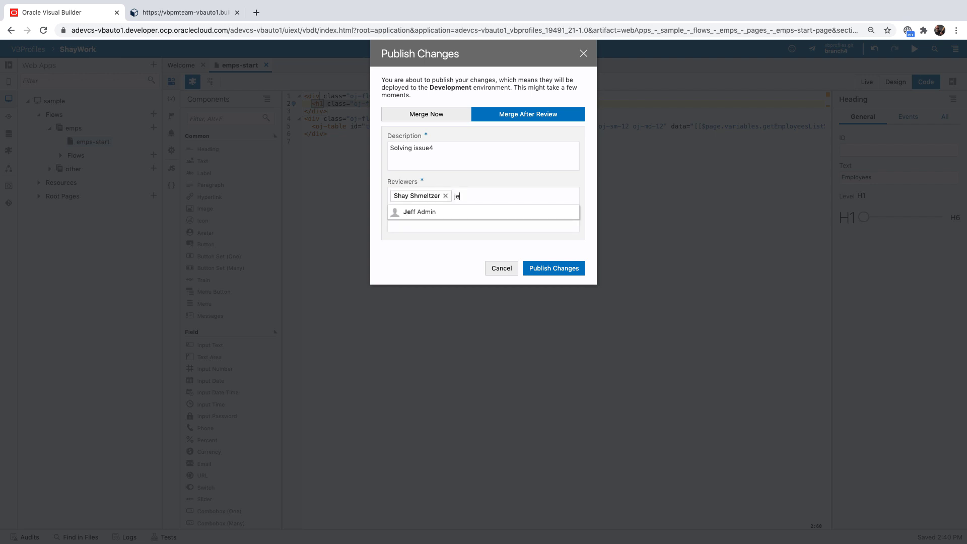
pyautogui.click(457, 212)
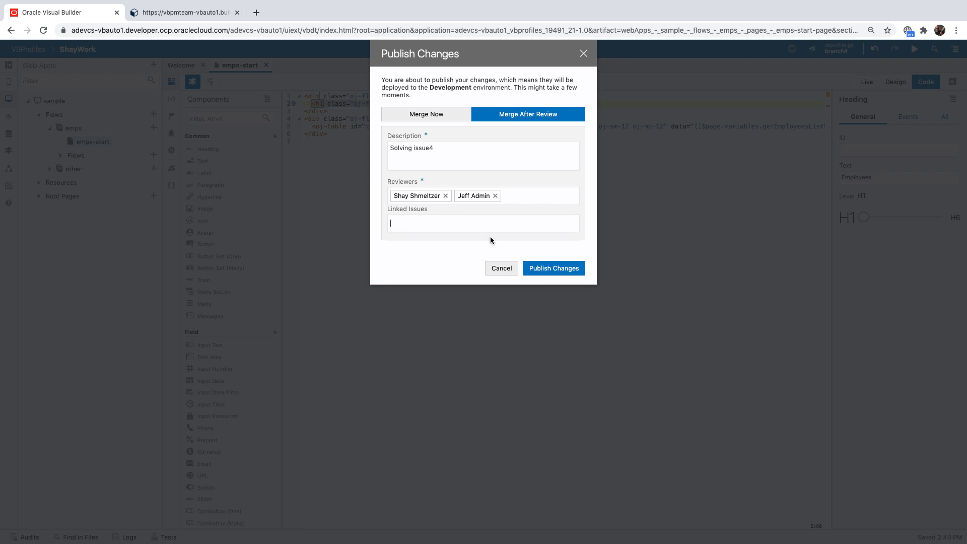
pyautogui.click(562, 271)
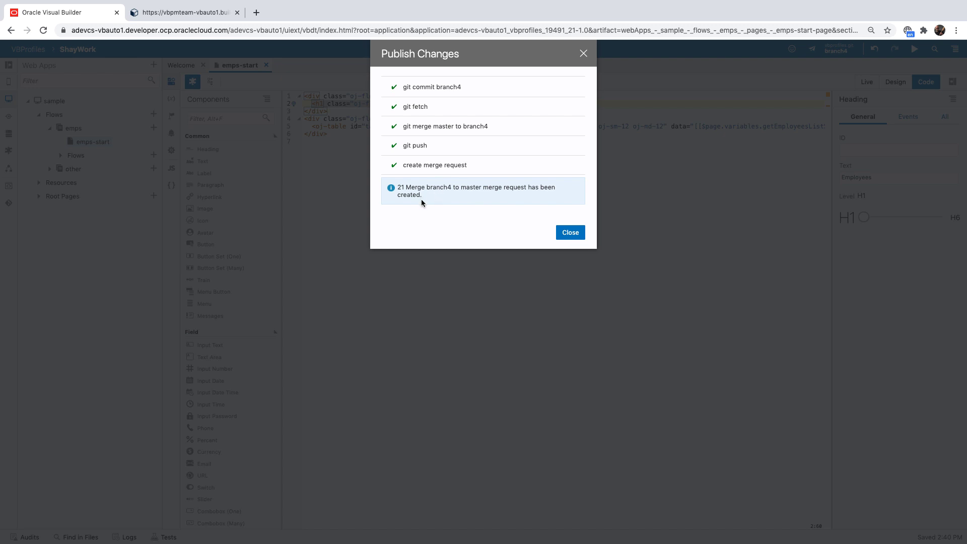
pyautogui.click(564, 233)
pyautogui.press('super+Tab')
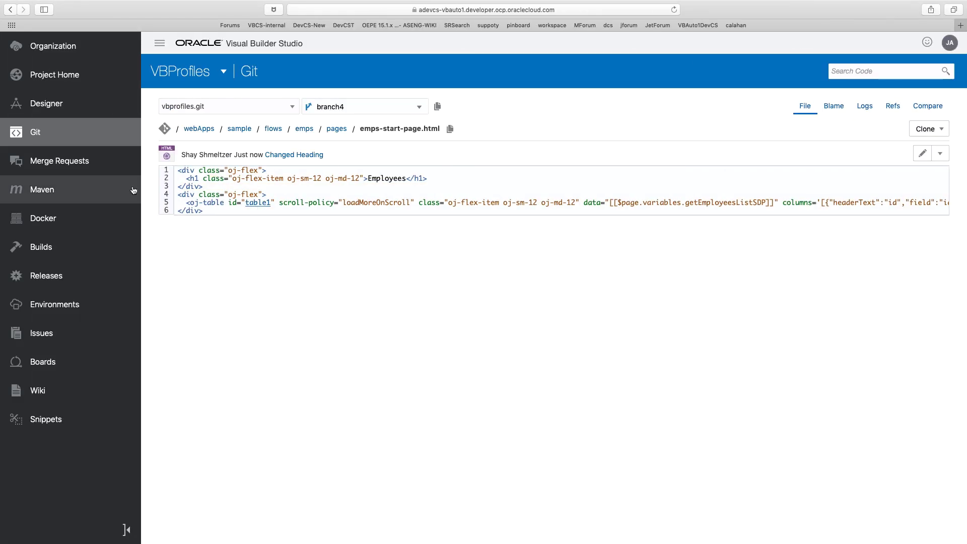
# - Open merge request #21 for branch4 and view its Changed Files tab
pyautogui.click(81, 164)
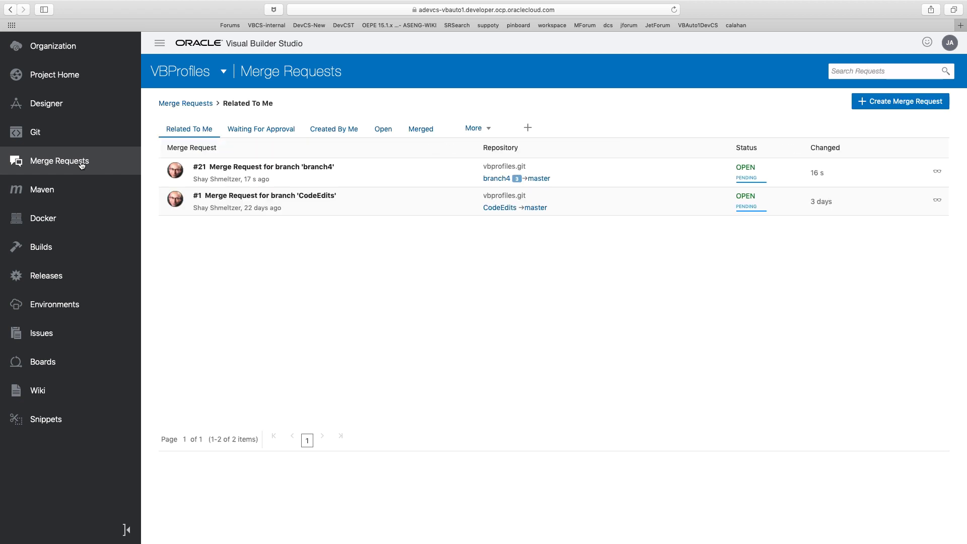
pyautogui.click(250, 167)
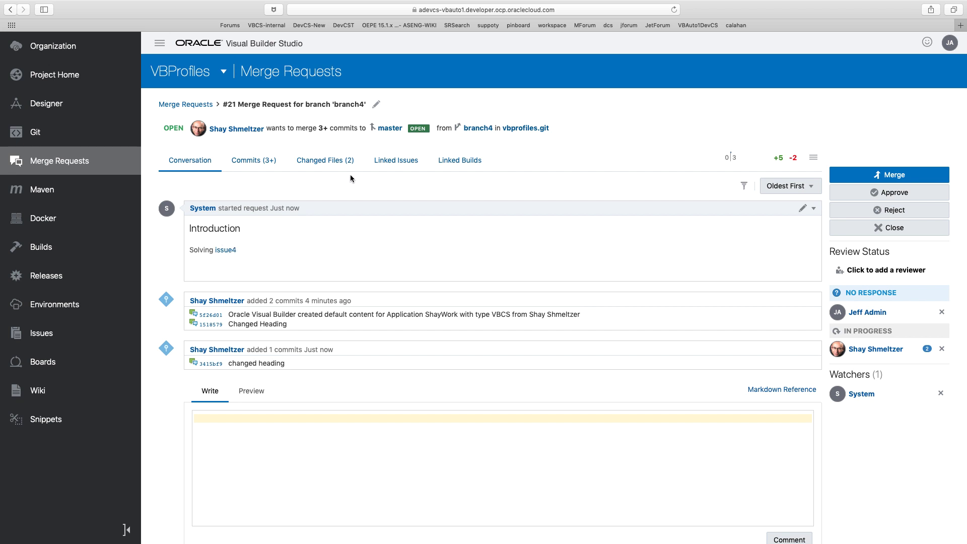
pyautogui.click(331, 160)
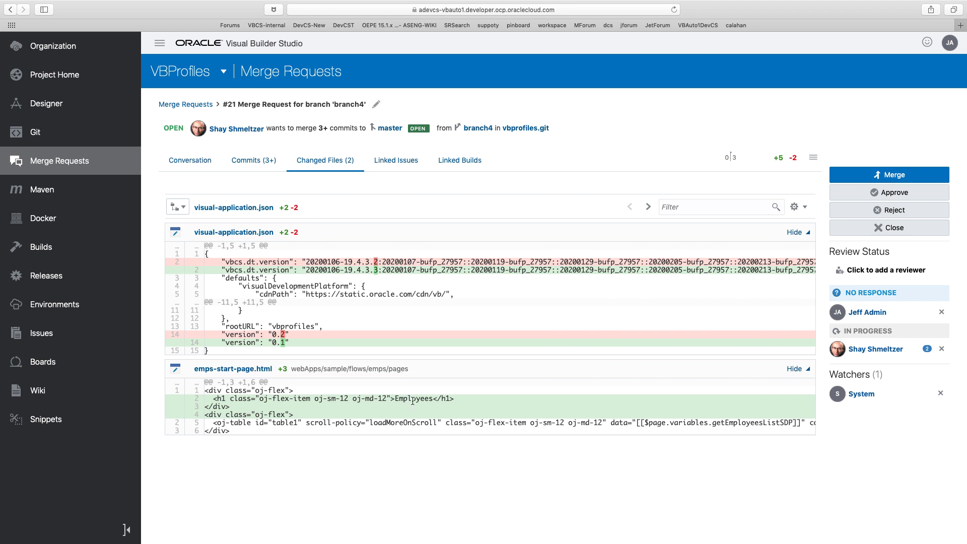
# - Post the comment 'Wrong title for page' on diff line 2 of emps-start-page.html
pyautogui.click(195, 398)
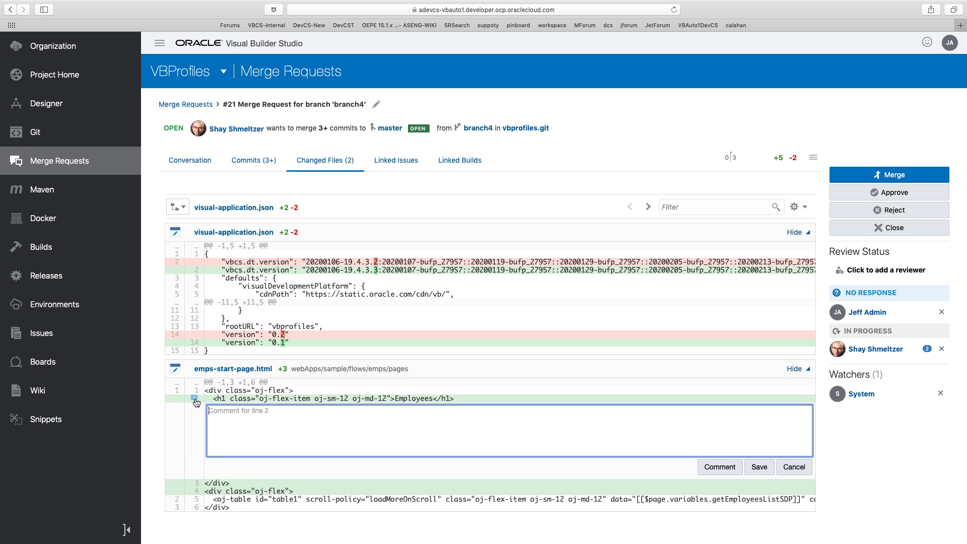
pyautogui.write('Wrong title for page')
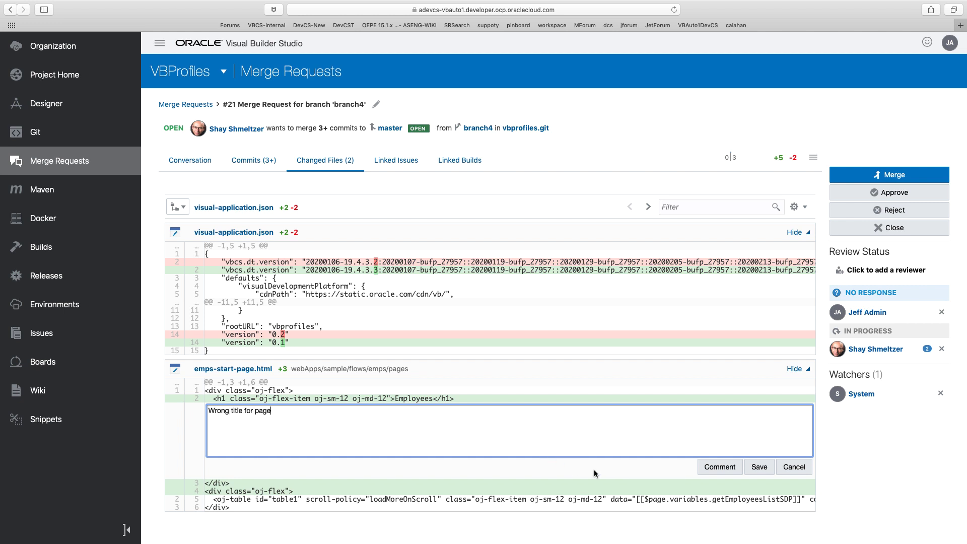
pyautogui.click(718, 466)
pyautogui.moveTo(575, 418)
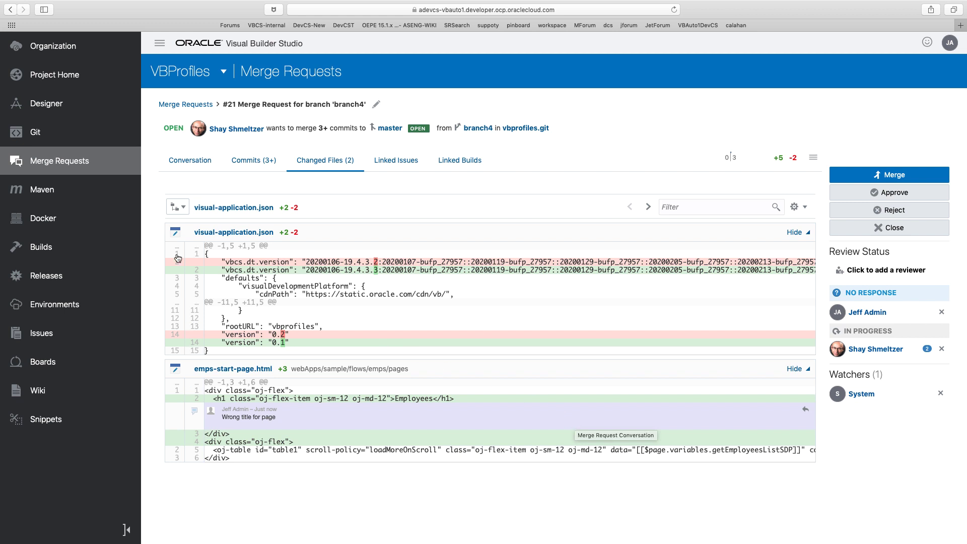
# - Browse branch4's Git files to webApps/sample/flows/emps/pages/emps-start-page.html
pyautogui.click(75, 138)
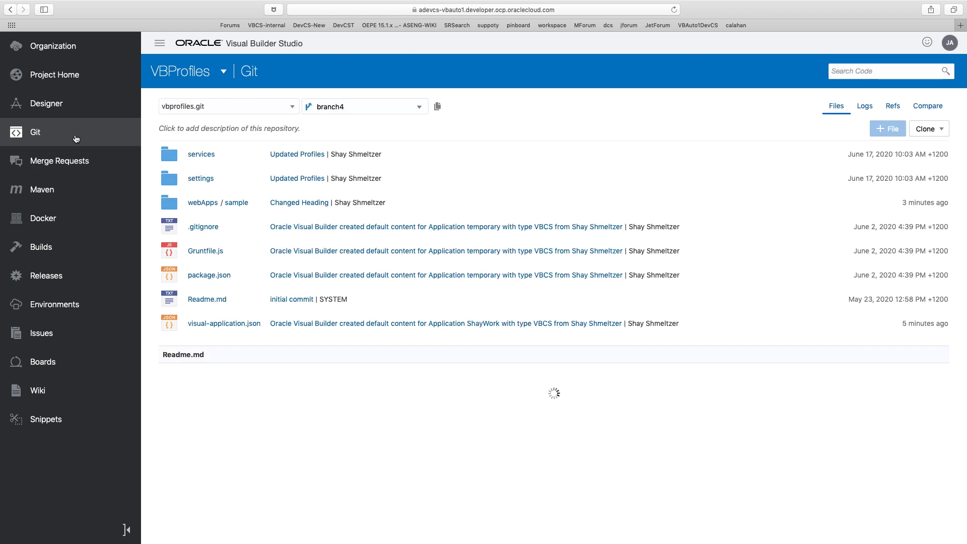
pyautogui.click(44, 104)
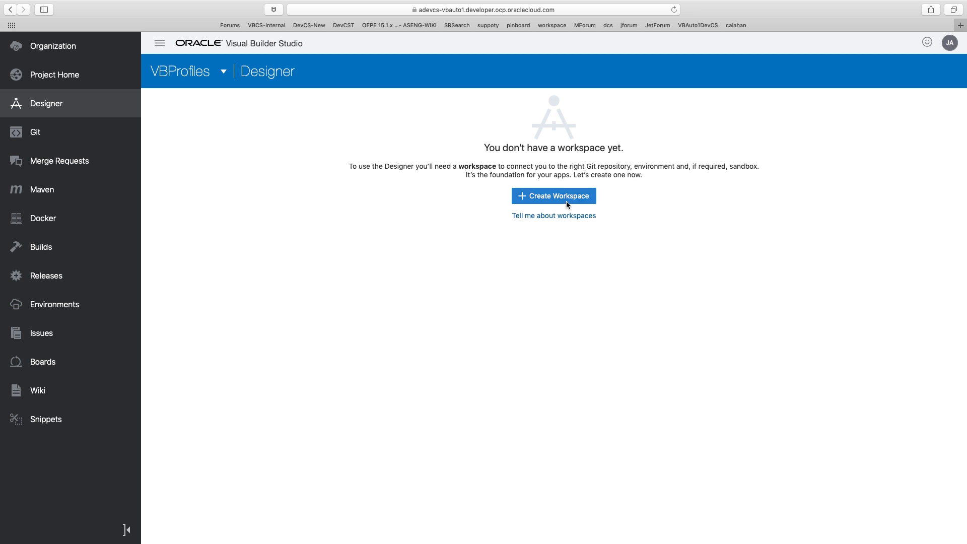
pyautogui.click(67, 136)
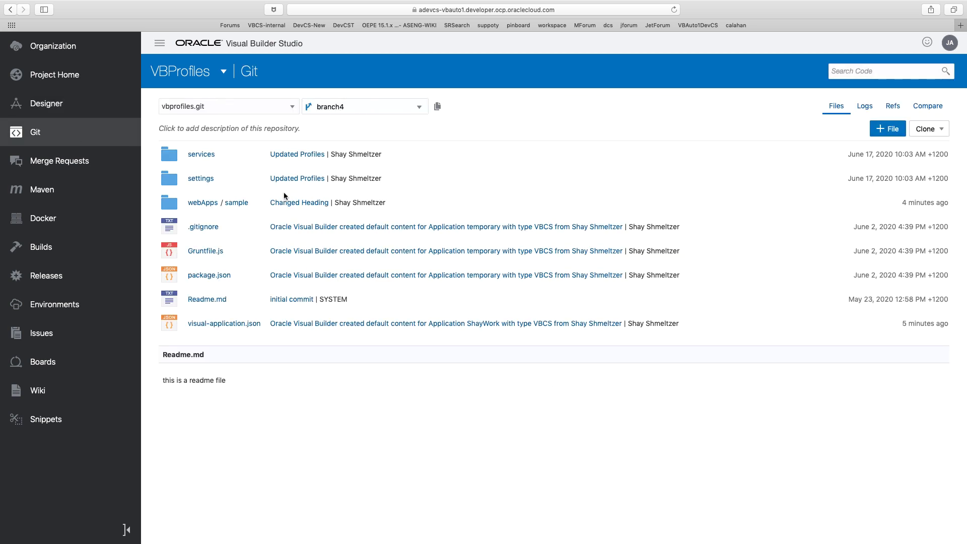
pyautogui.click(237, 203)
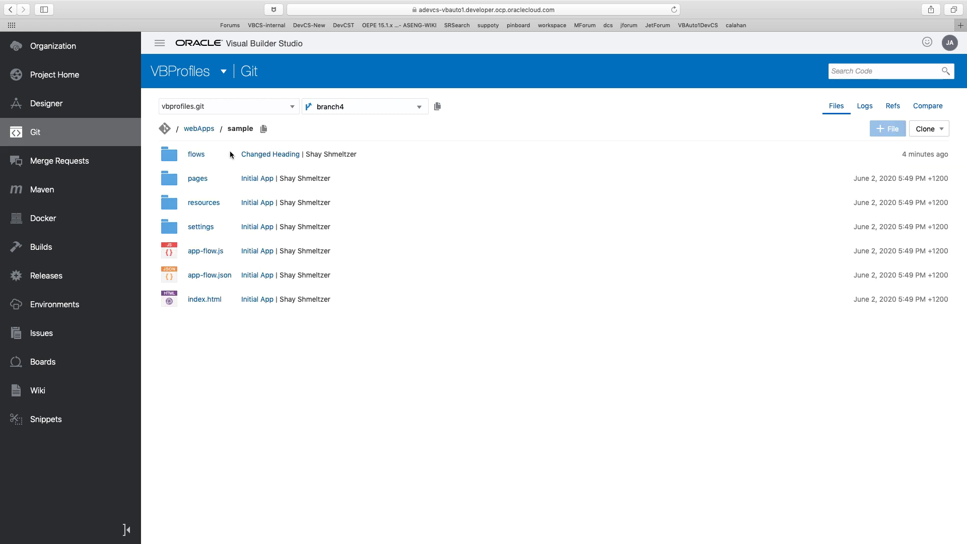
pyautogui.click(199, 154)
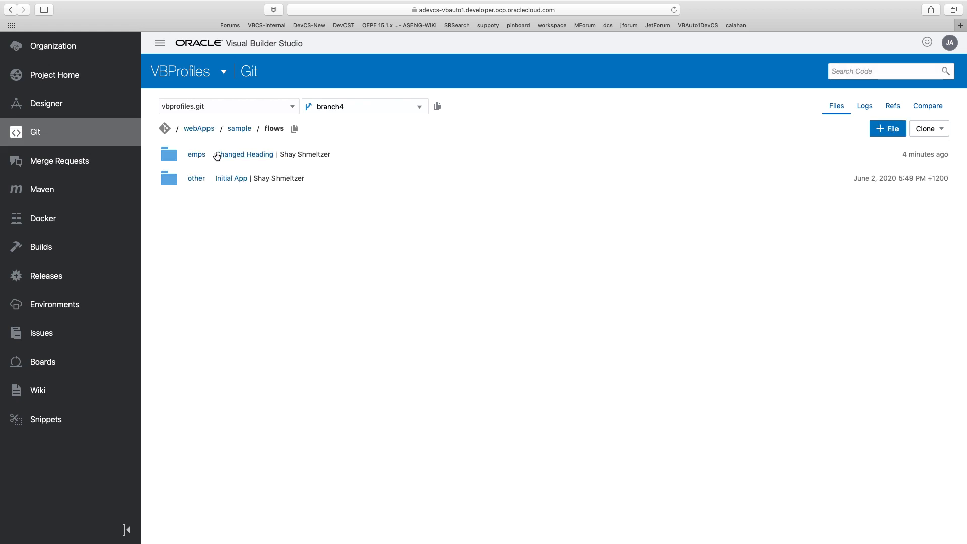
pyautogui.click(196, 155)
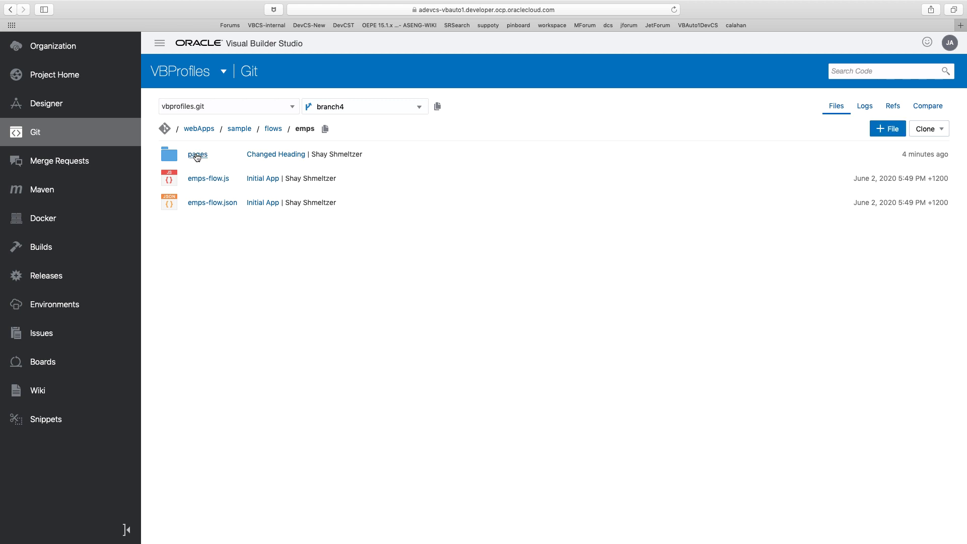
pyautogui.click(197, 155)
pyautogui.click(197, 155)
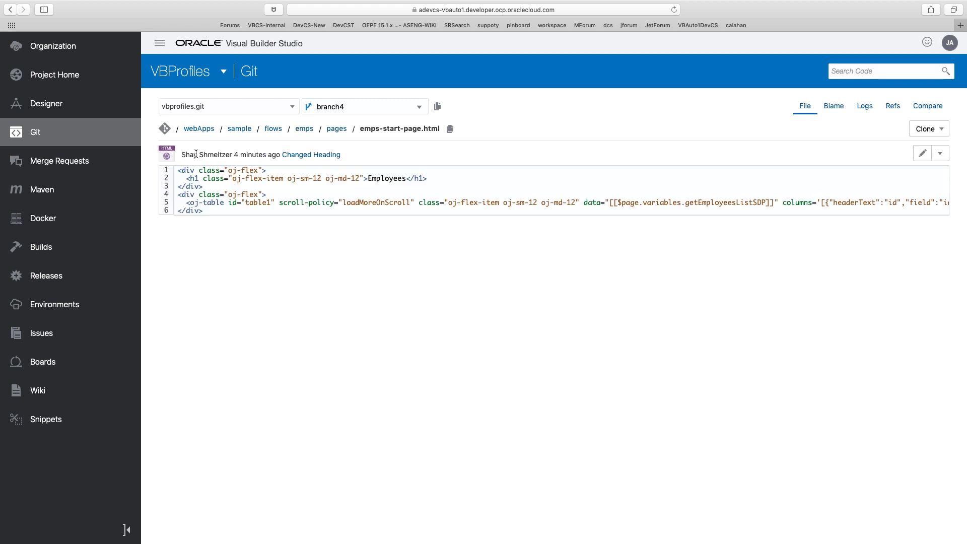
# - Edit branch4's emps-start-page.html heading to Employees Salaries and commit it as 'updated title'
pyautogui.click(922, 155)
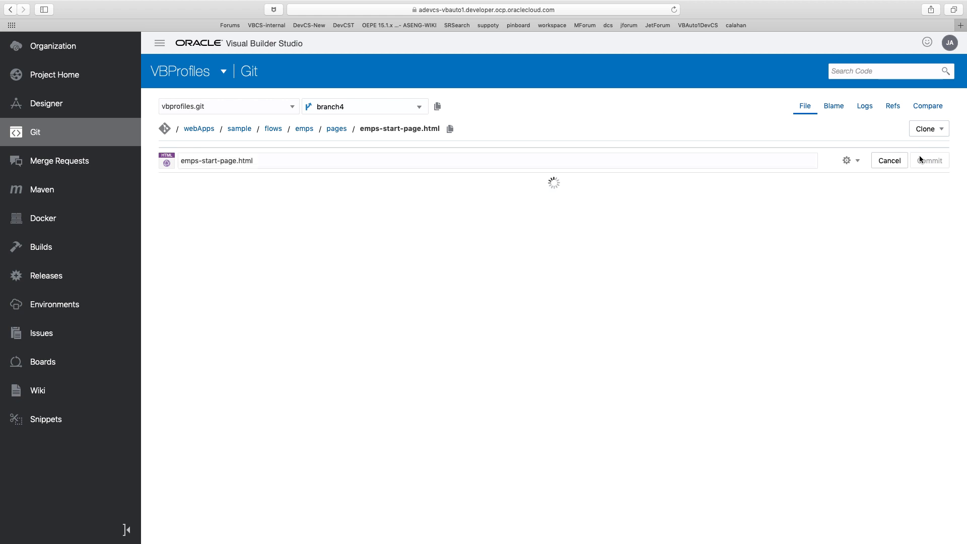
pyautogui.click(413, 187)
pyautogui.write('Sala')
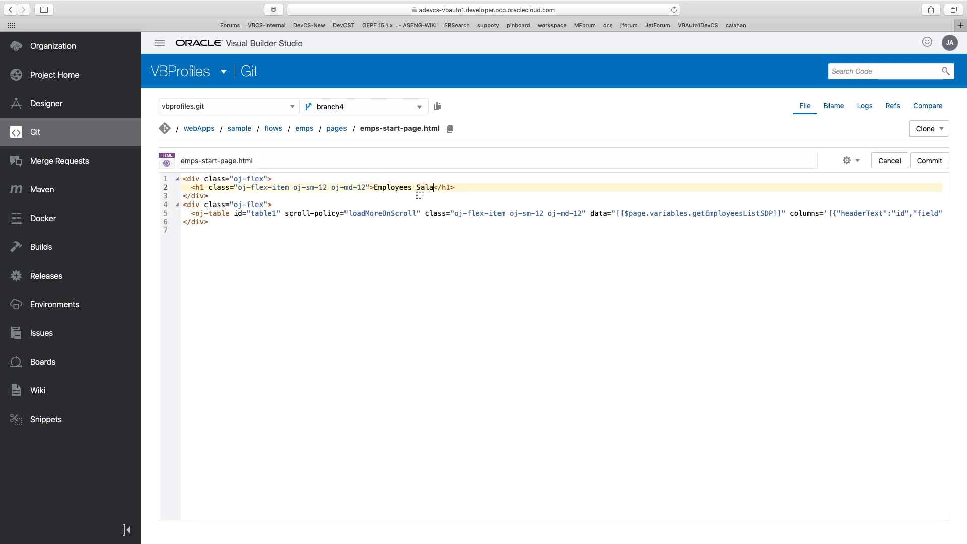
pyautogui.write('ies')
pyautogui.click(928, 161)
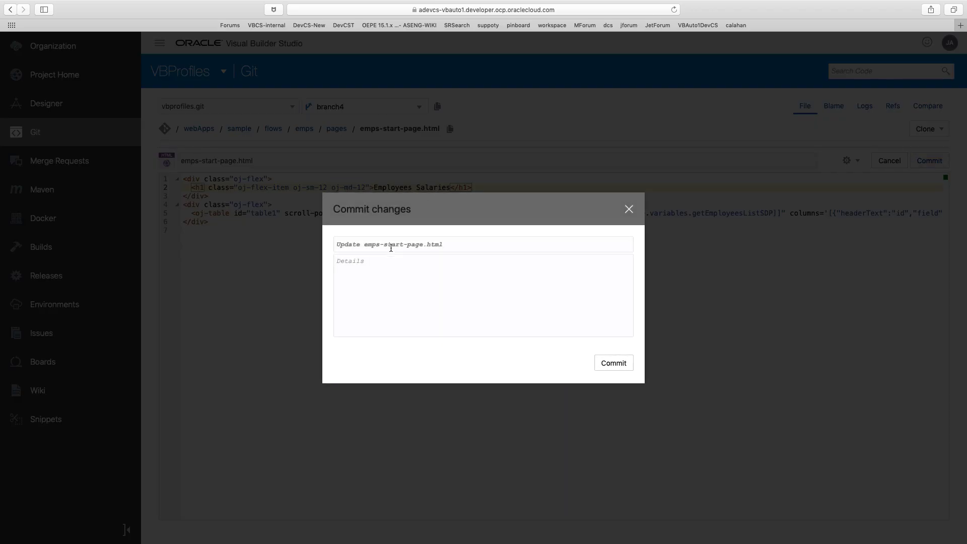
pyautogui.write('updated title')
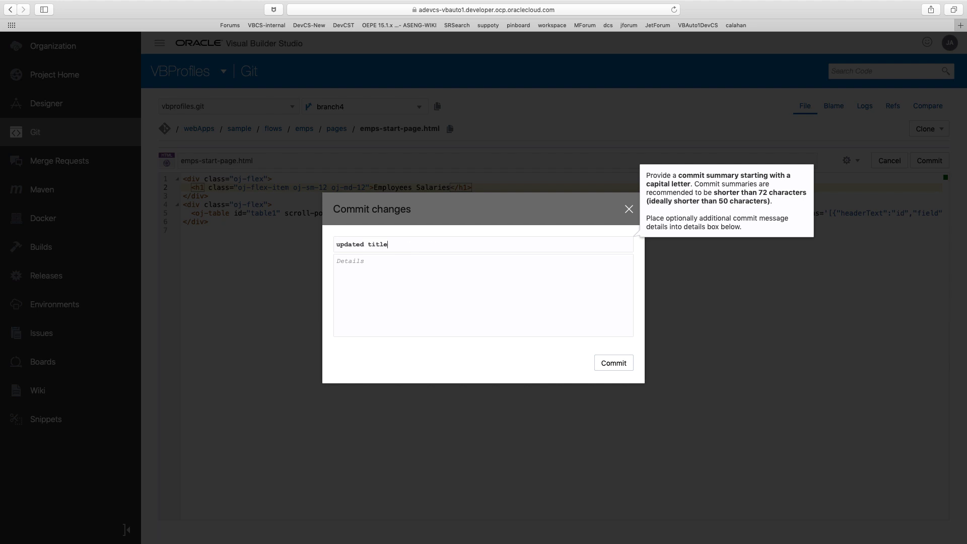
pyautogui.click(615, 365)
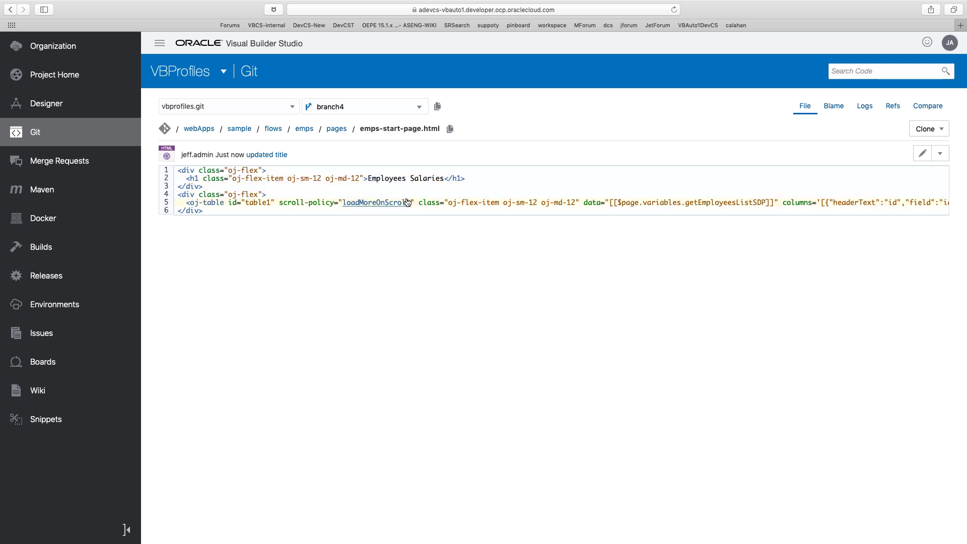
pyautogui.click(388, 182)
# - Back in the designer, prefix the h1 with 'Salaries of ' and commit as 'Changed Heading again'
pyautogui.press('super+Tab')
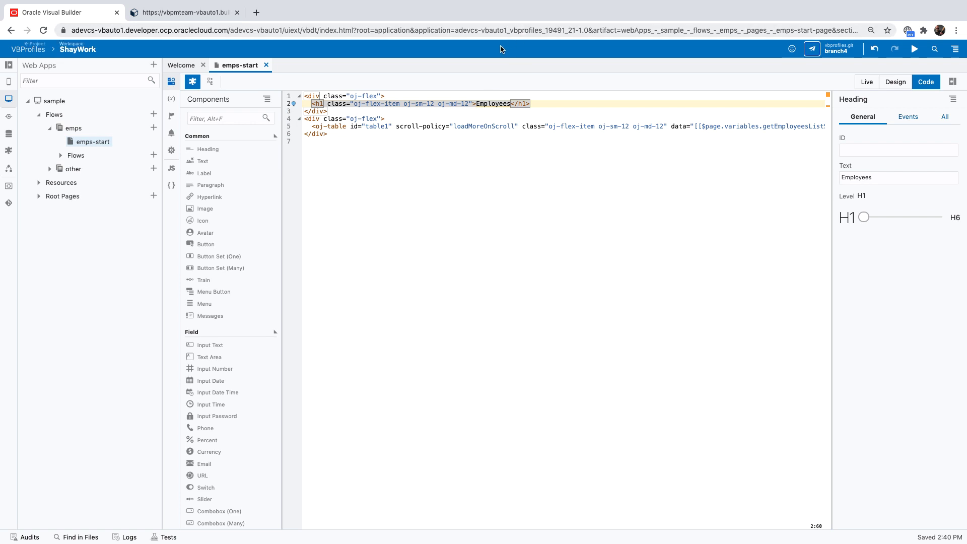
pyautogui.click(475, 102)
pyautogui.moveTo(493, 103)
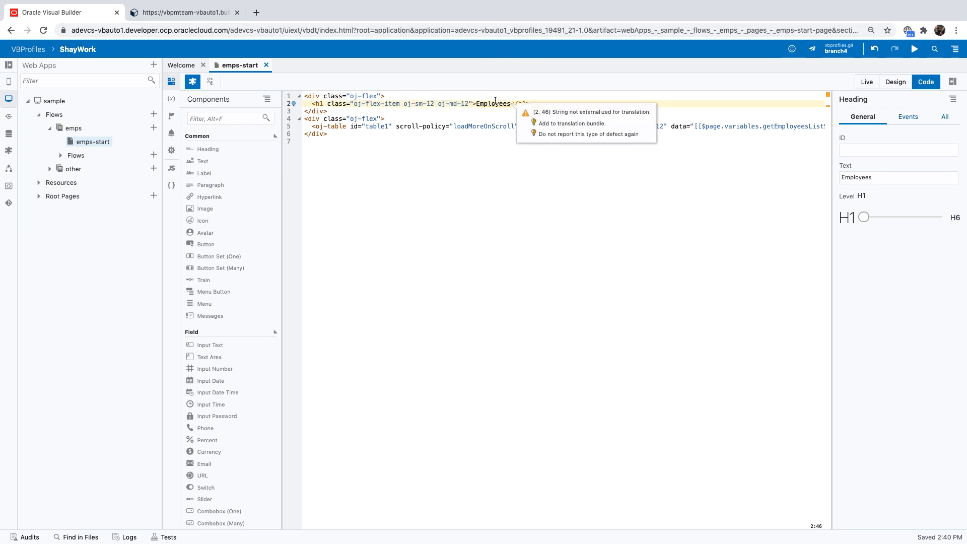
pyautogui.write('Salaries ')
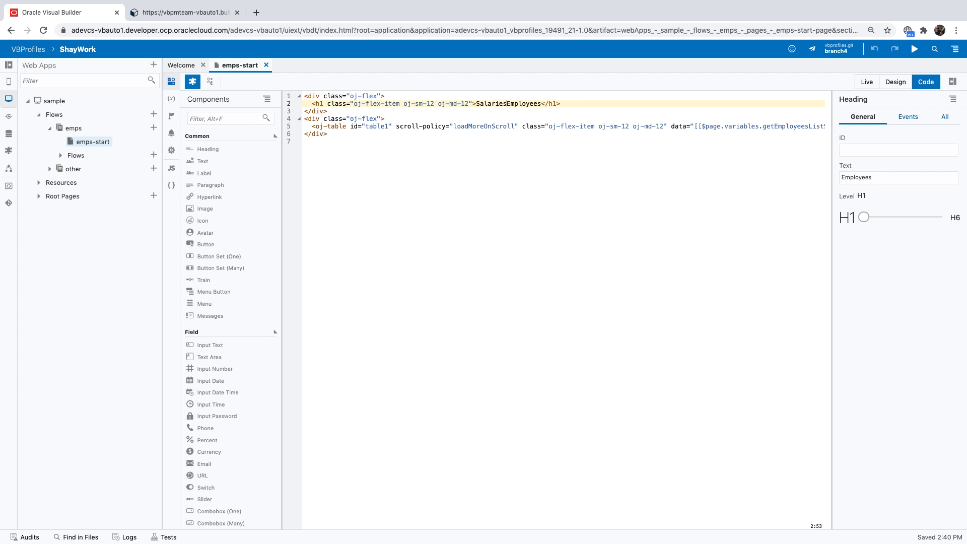
pyautogui.write('of')
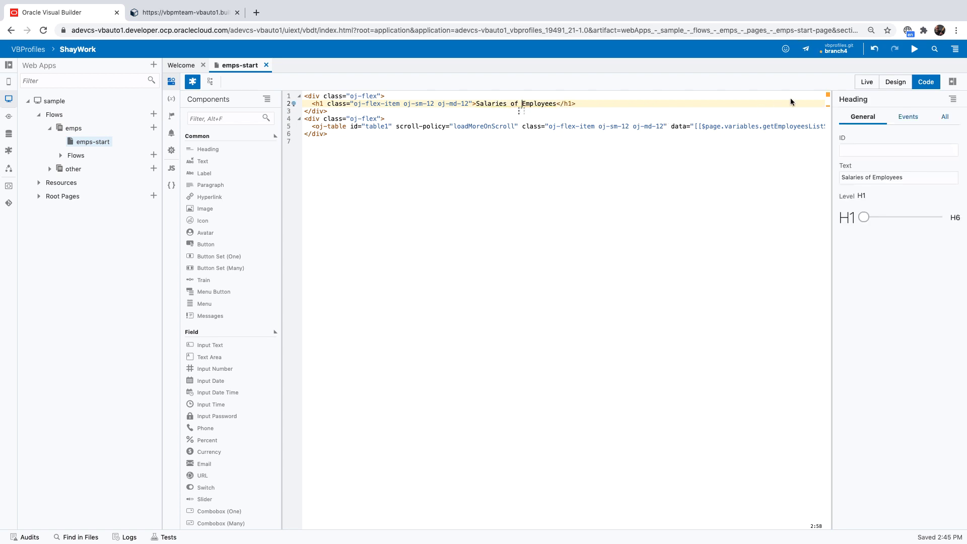
pyautogui.moveTo(839, 50)
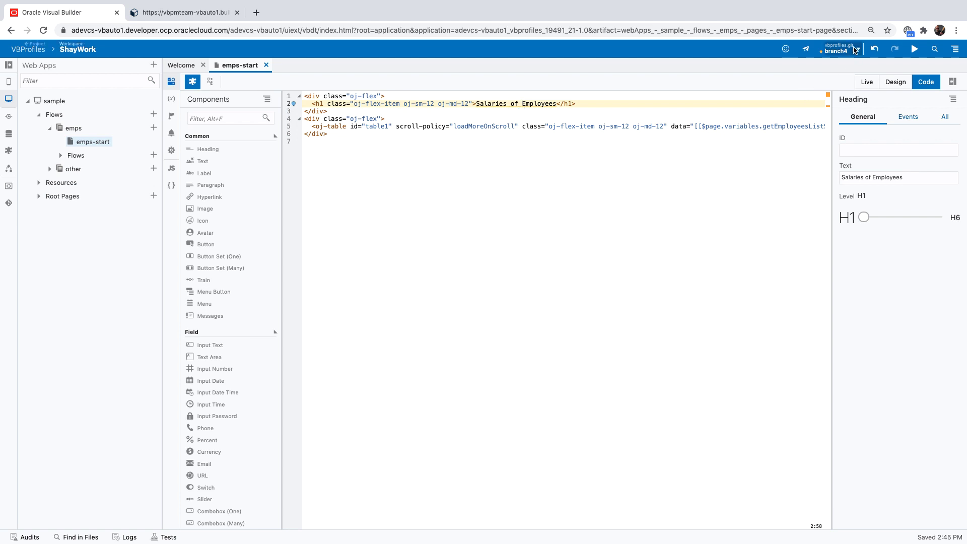
pyautogui.click(855, 50)
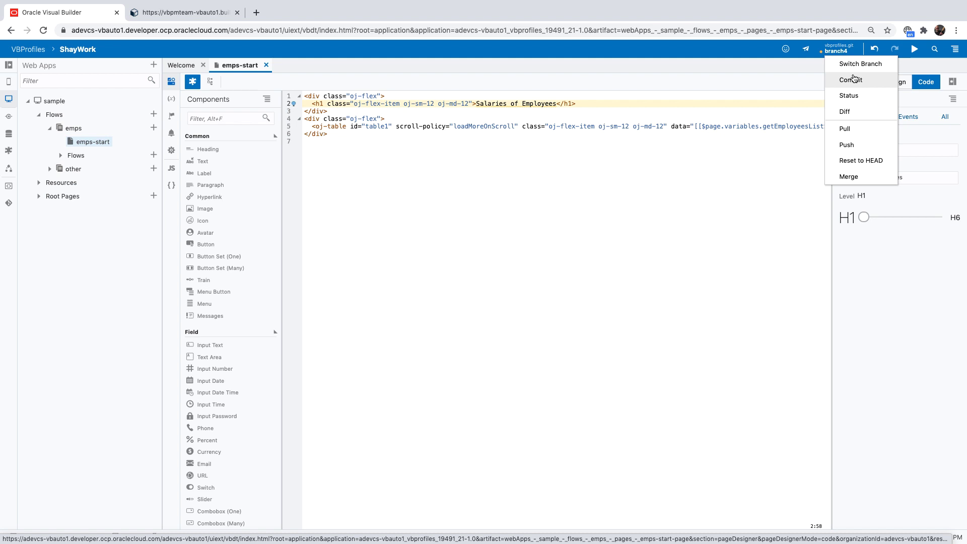
pyautogui.click(854, 79)
pyautogui.write('Changed Headin')
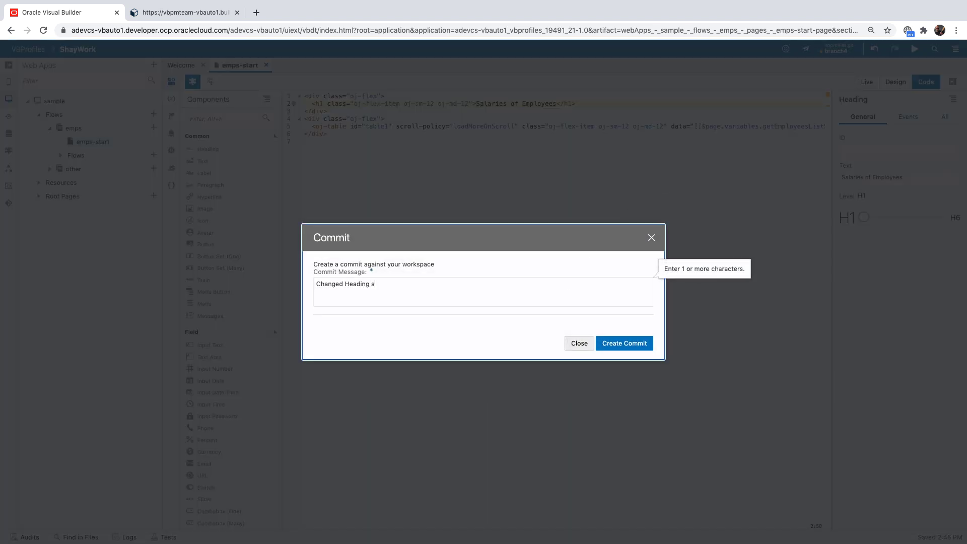
pyautogui.write('gain')
pyautogui.click(639, 344)
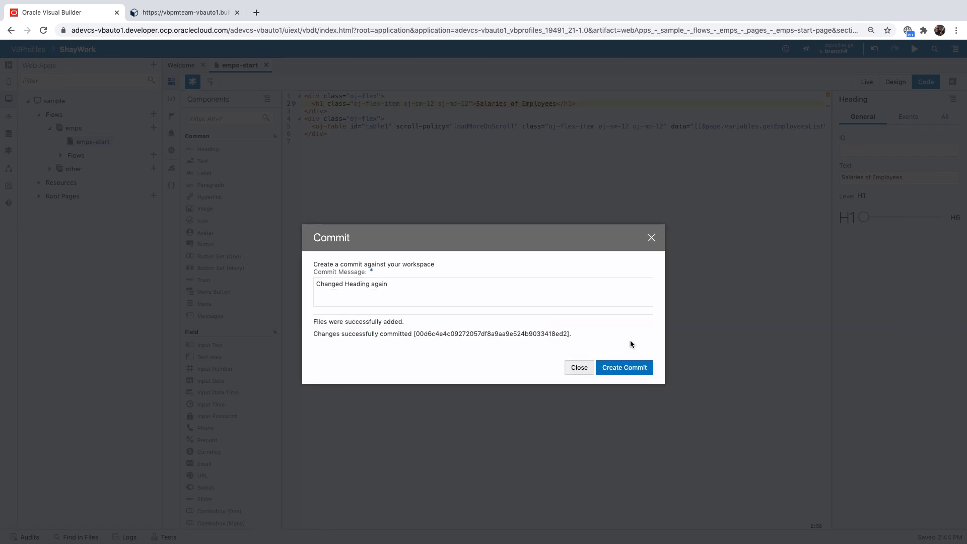
pyautogui.click(580, 368)
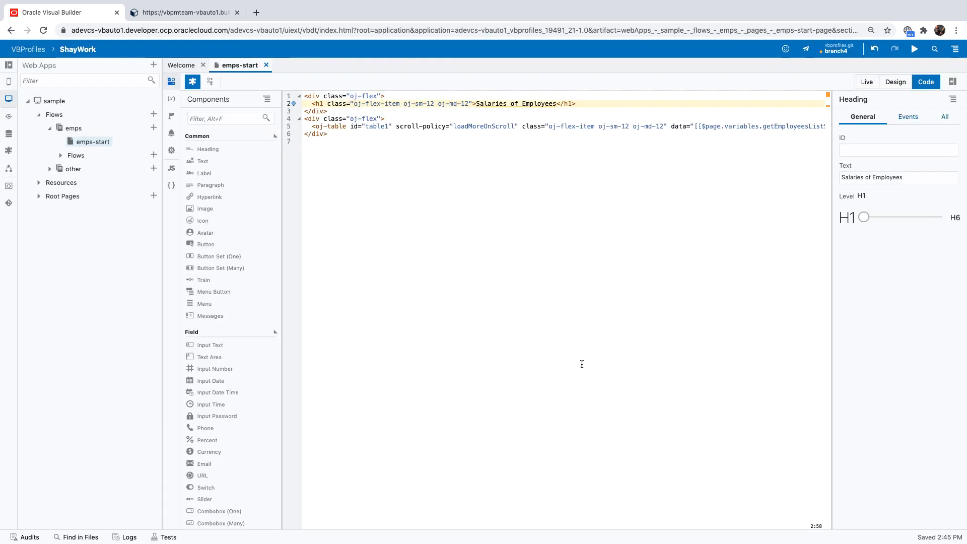
pyautogui.click(849, 50)
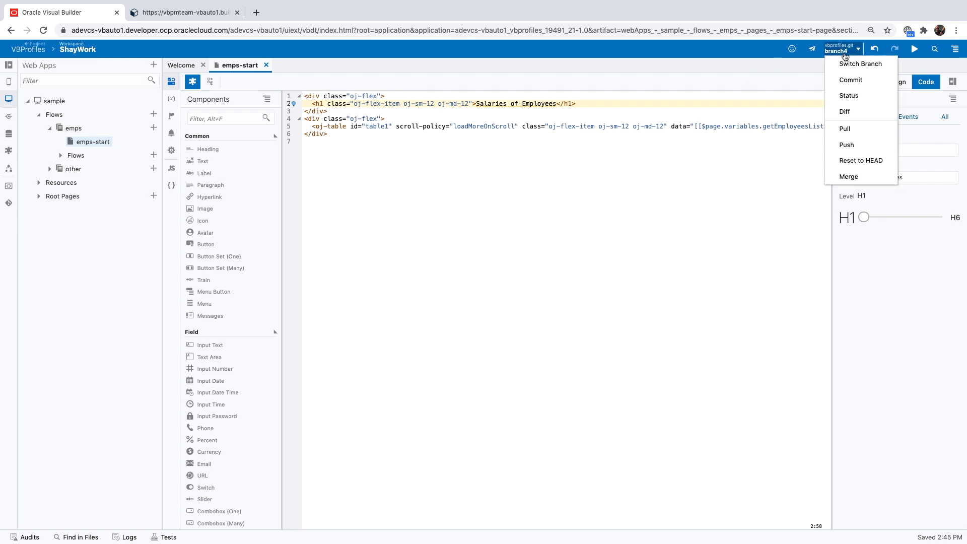
pyautogui.click(847, 144)
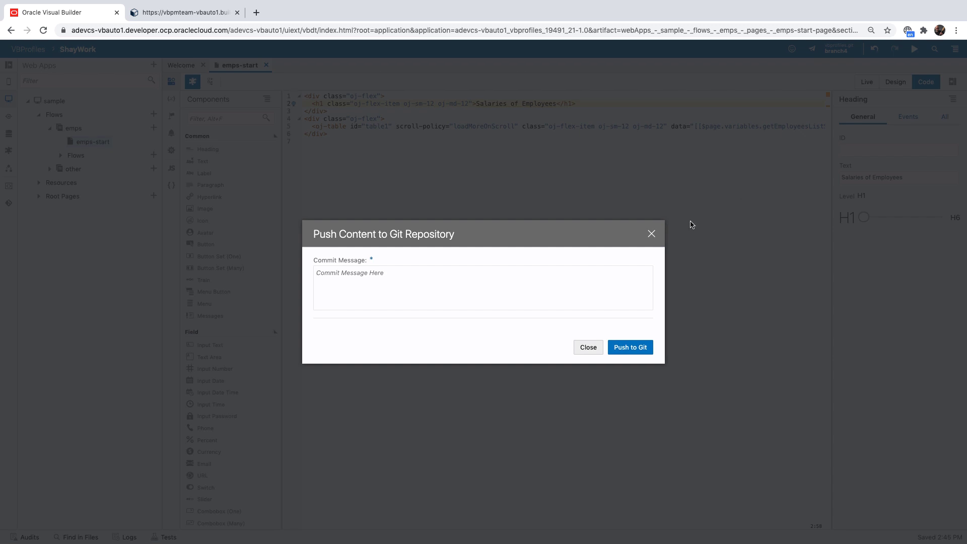
pyautogui.write('updated title')
pyautogui.click(643, 349)
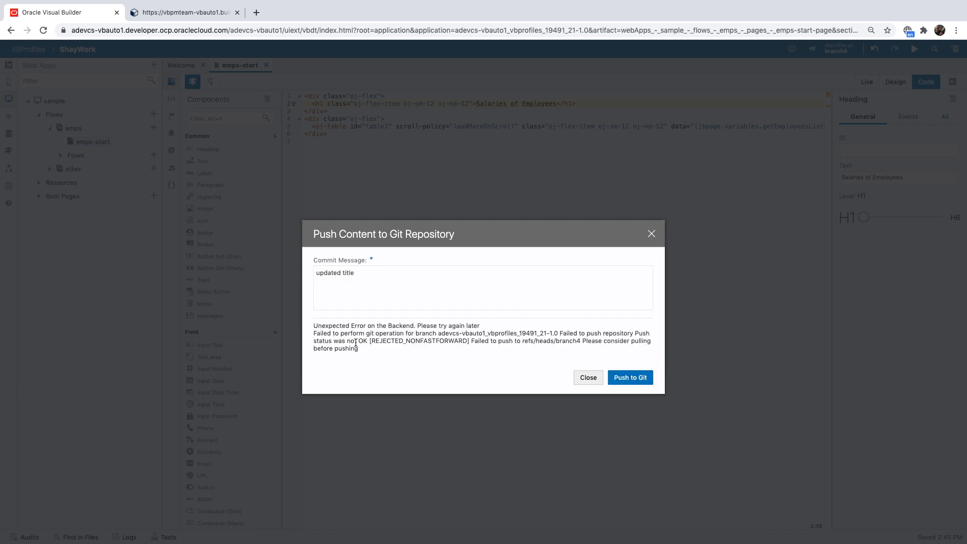
pyautogui.moveTo(349, 342); pyautogui.dragTo(463, 348)
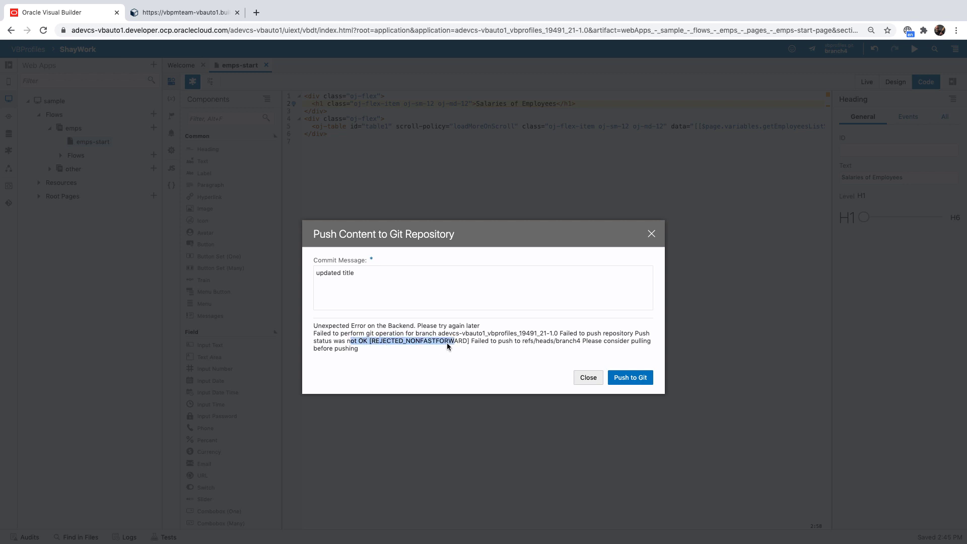
pyautogui.click(479, 345)
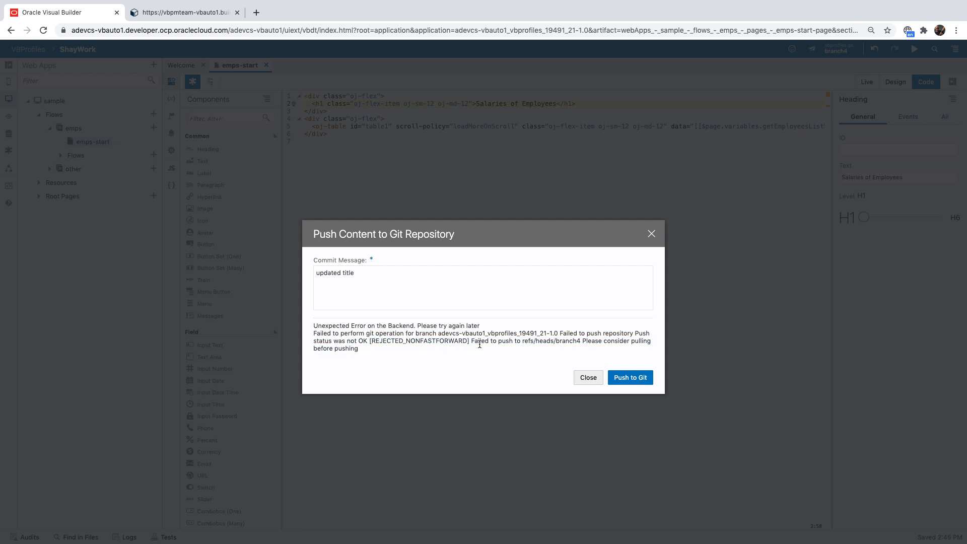
pyautogui.click(589, 378)
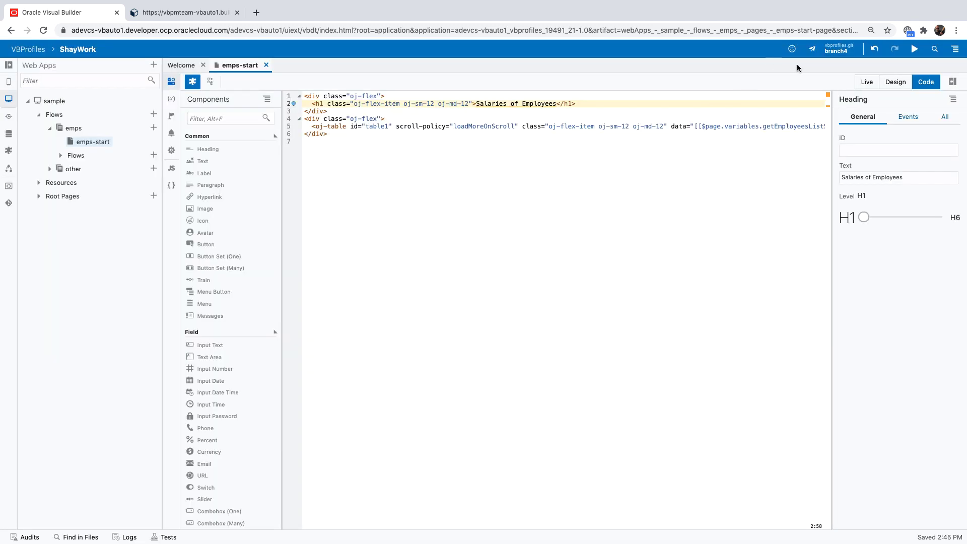
# - Pull branch4 from Git with the message 'my title changes'
pyautogui.click(858, 51)
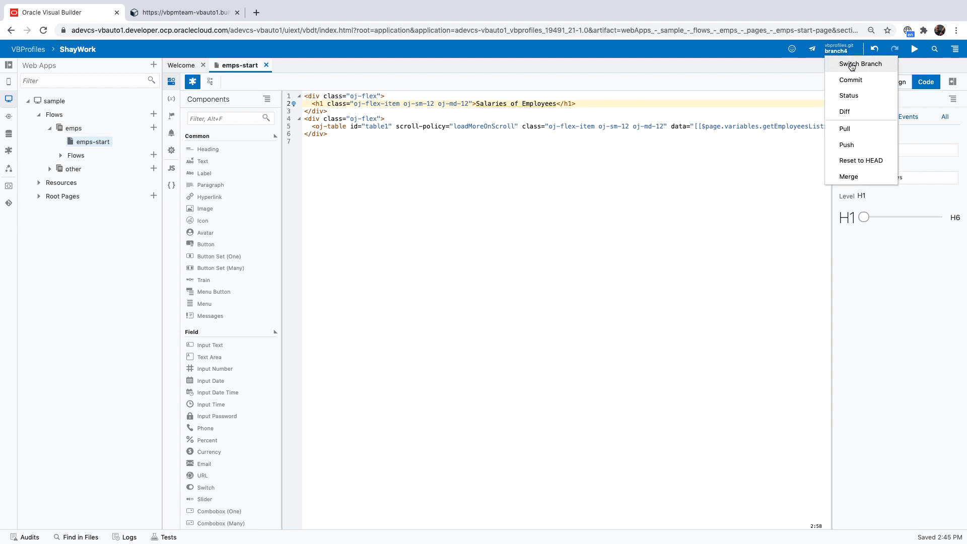
pyautogui.click(848, 130)
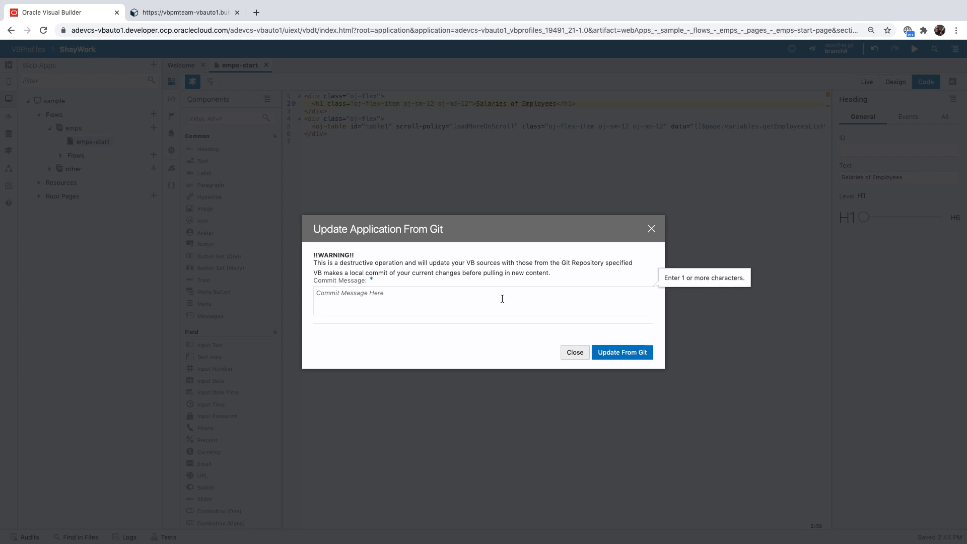
pyautogui.write('my title c')
pyautogui.write('hanges')
pyautogui.click(626, 355)
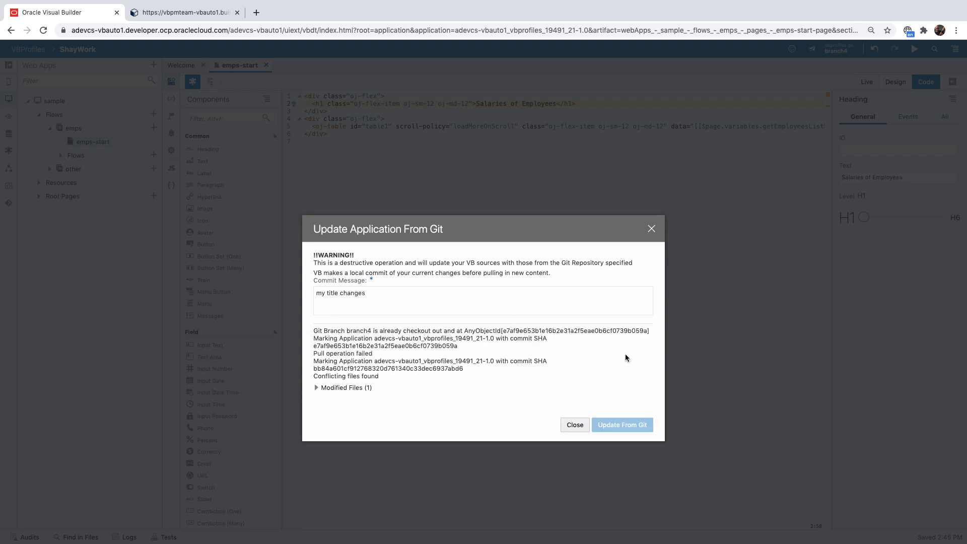
# - Review the conflicted files, then show the page source and the Git conflicts panel
pyautogui.click(317, 388)
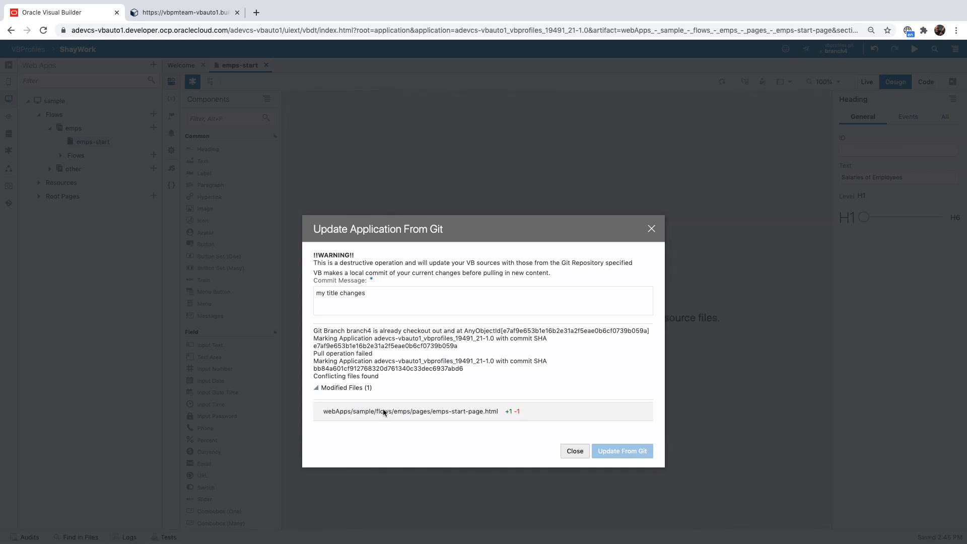
pyautogui.click(571, 449)
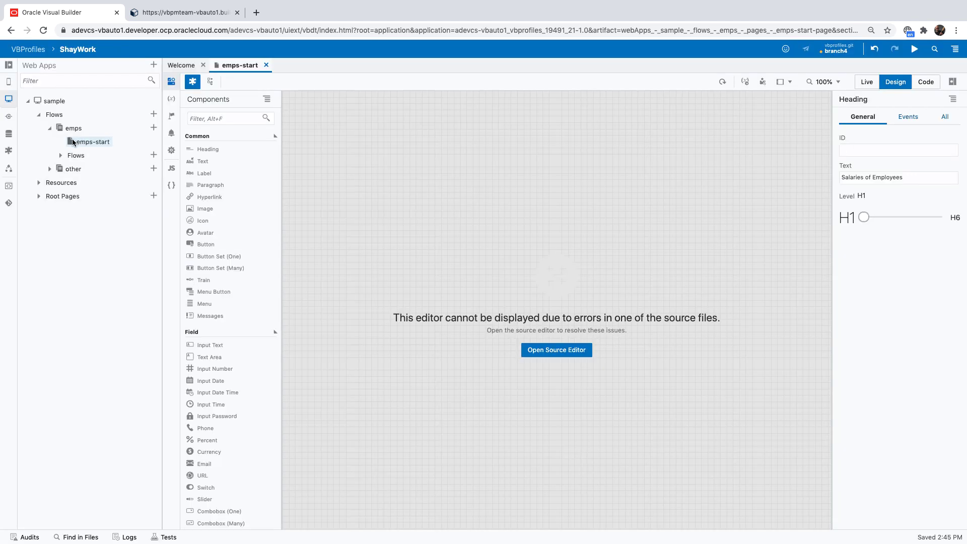
pyautogui.click(530, 350)
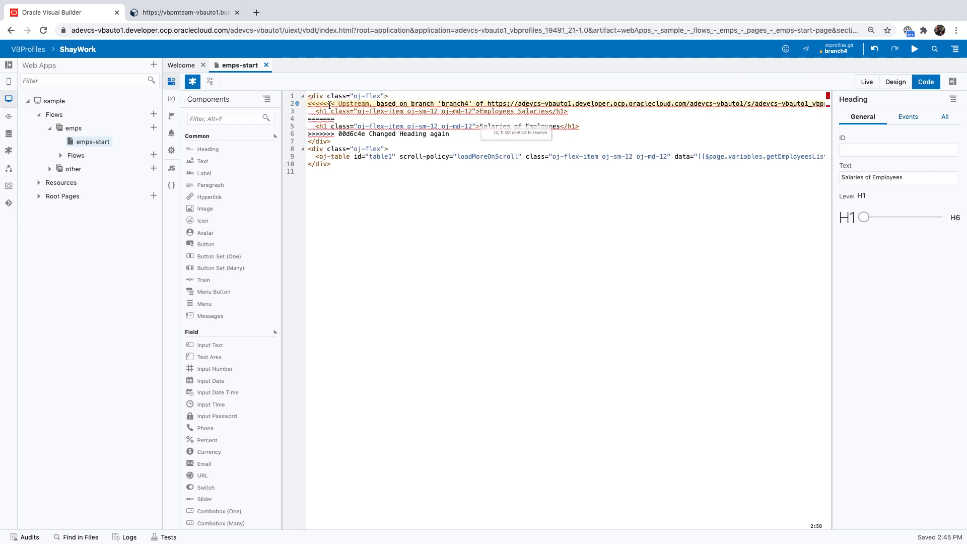
pyautogui.moveTo(326, 133)
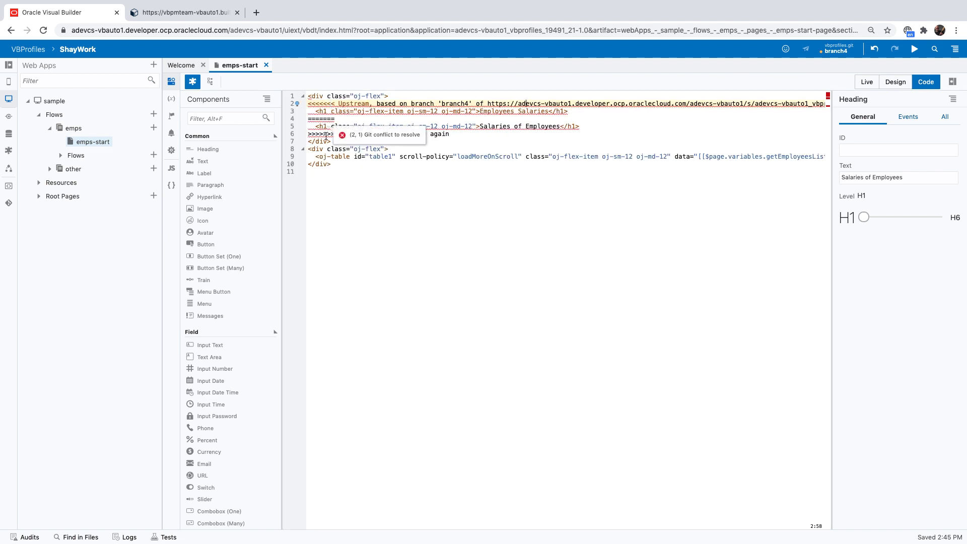
pyautogui.click(10, 202)
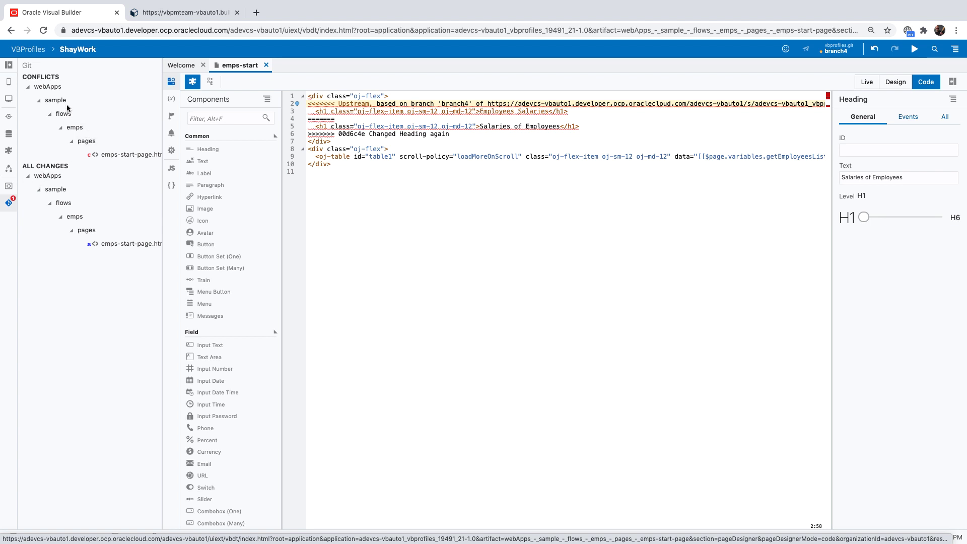
# - Resolve emps-start-page.html with my Salaries of Employees version and mark it resolved
pyautogui.click(99, 155)
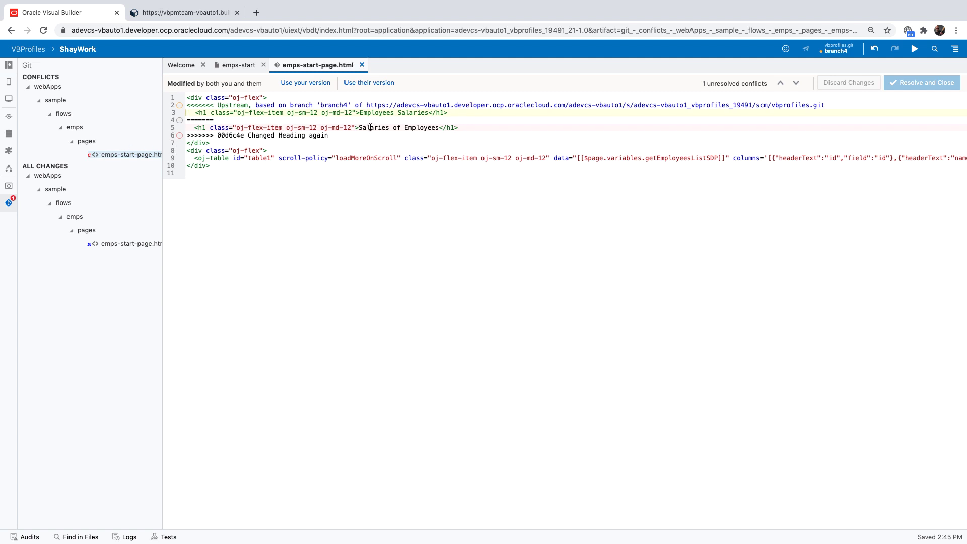
pyautogui.hscroll(1, 370, 127)
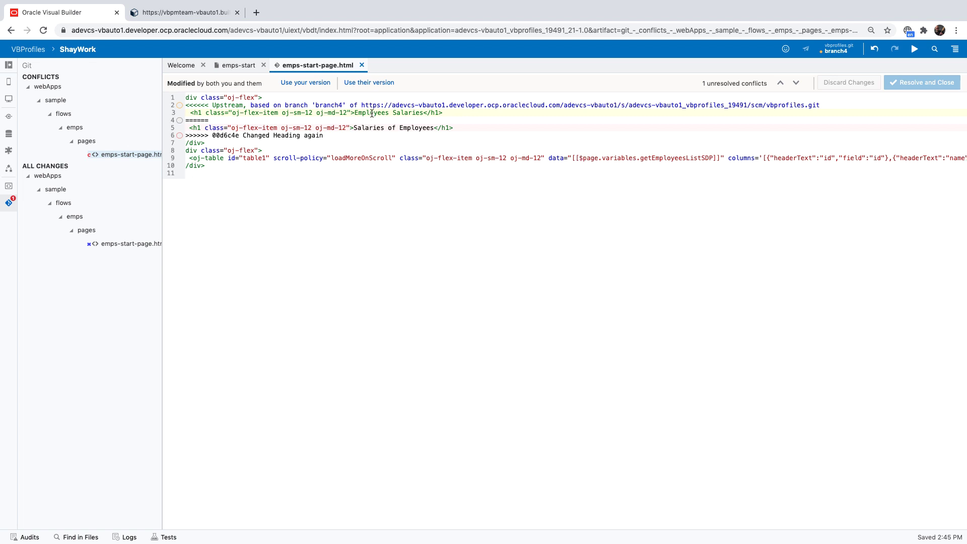
pyautogui.hscroll(-1, 374, 133)
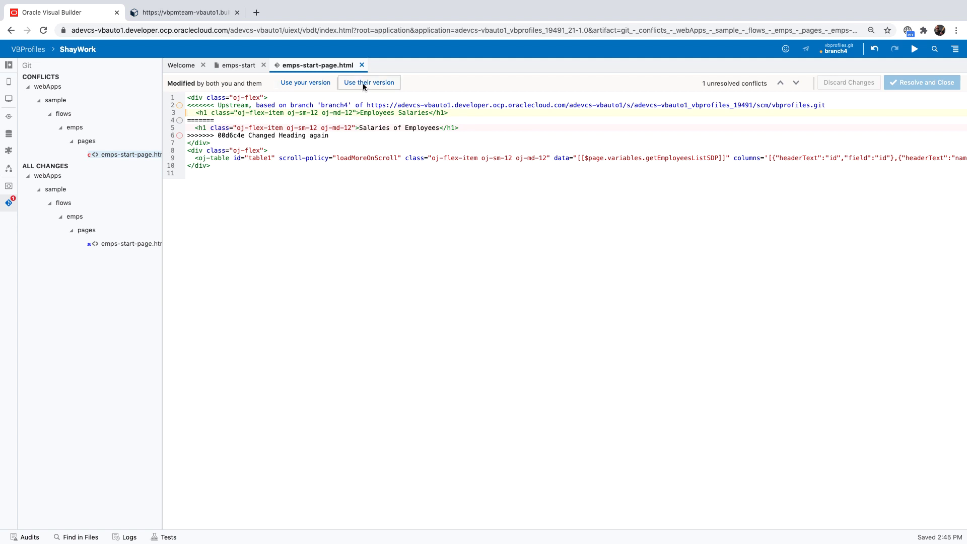
pyautogui.click(310, 82)
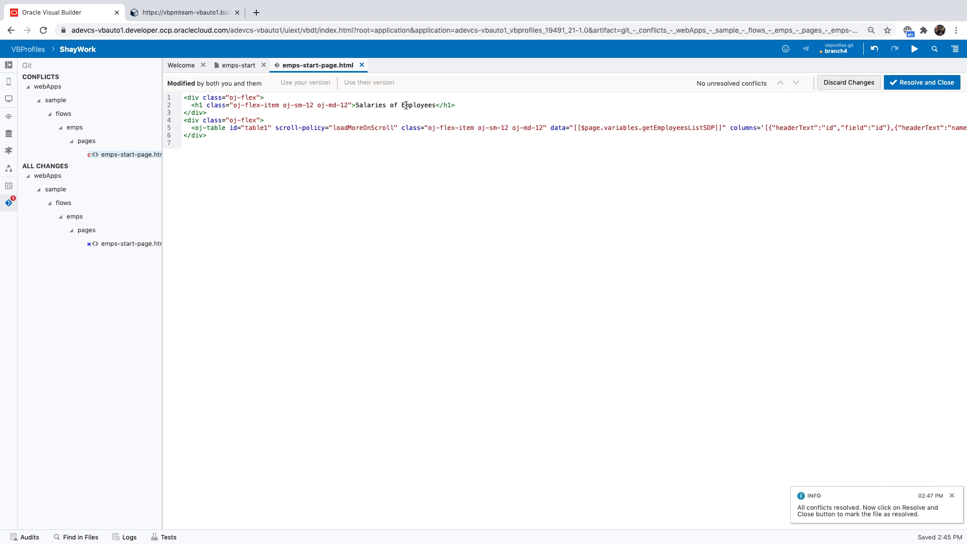
pyautogui.click(916, 84)
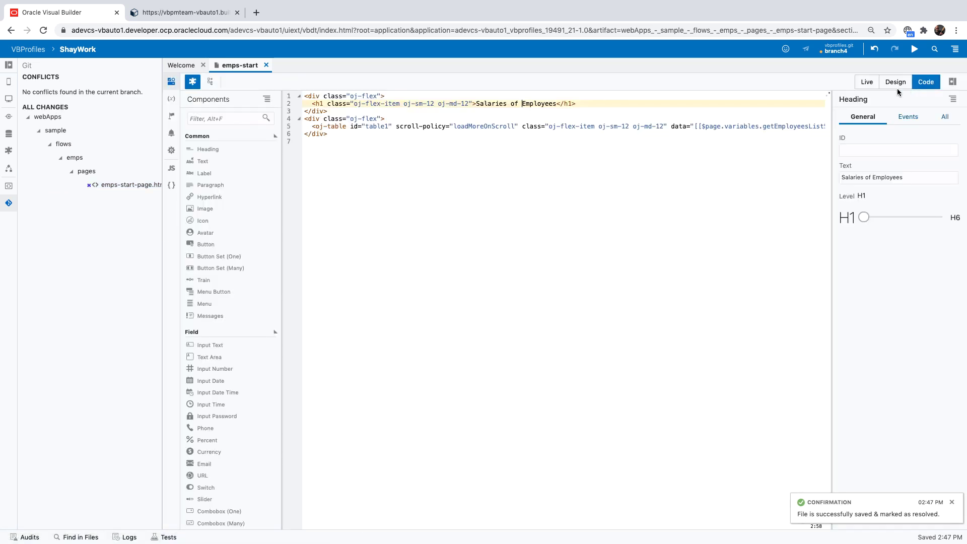
# - Commit the resolved emps-start-page.html on branch4
pyautogui.click(858, 51)
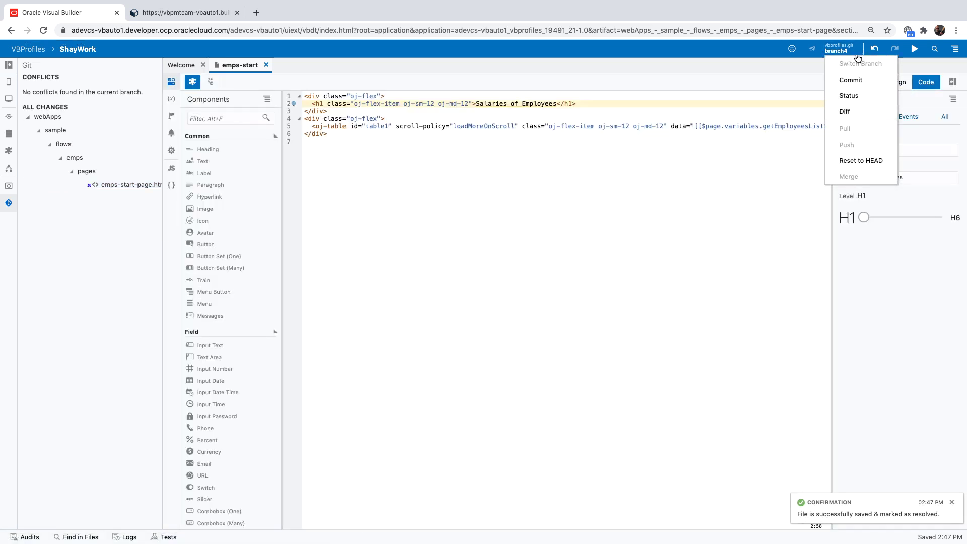
pyautogui.click(837, 87)
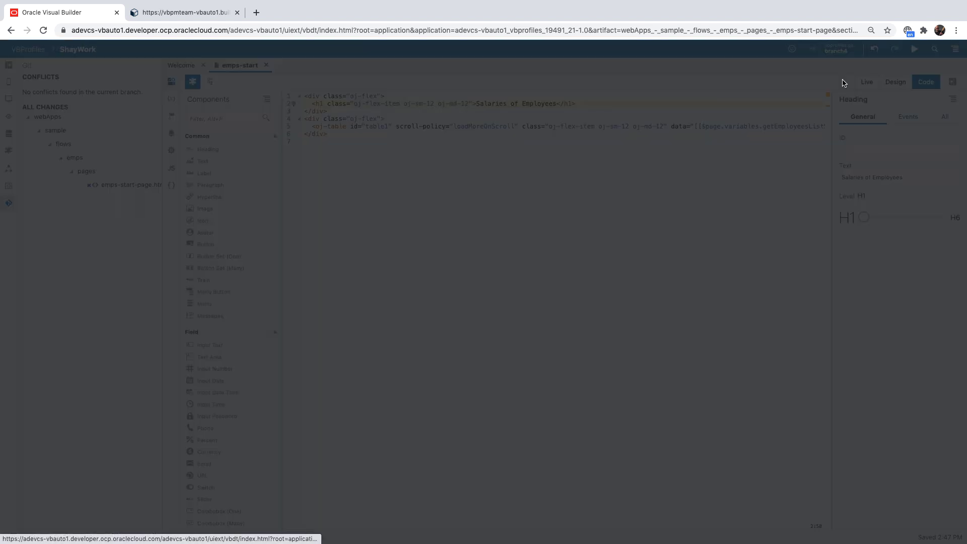
pyautogui.write('Changed Heading againre')
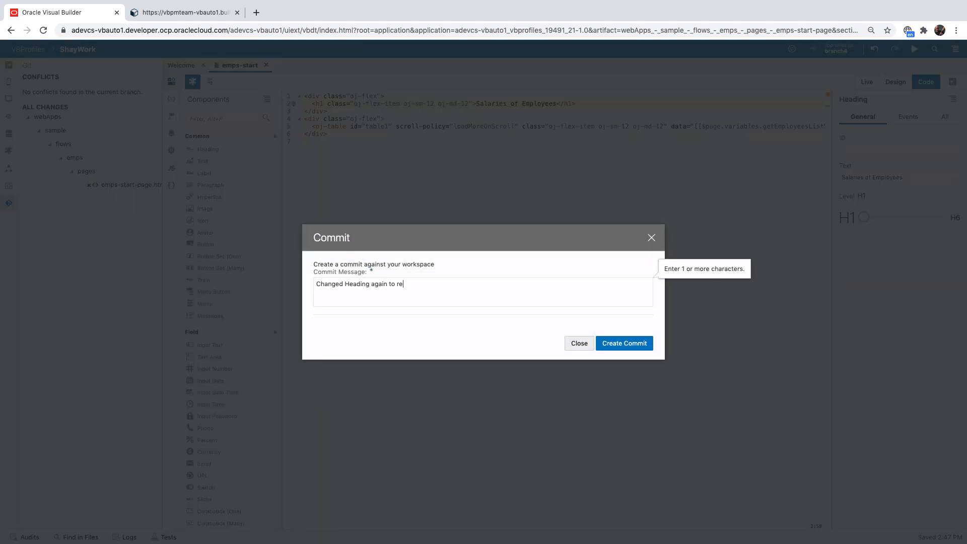
pyautogui.write('solve conflict')
pyautogui.click(617, 345)
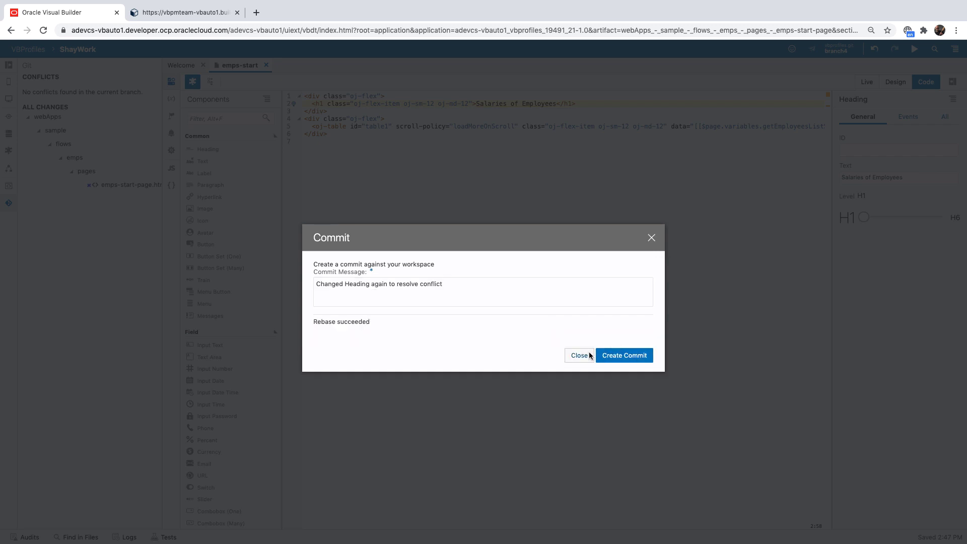
pyautogui.click(579, 354)
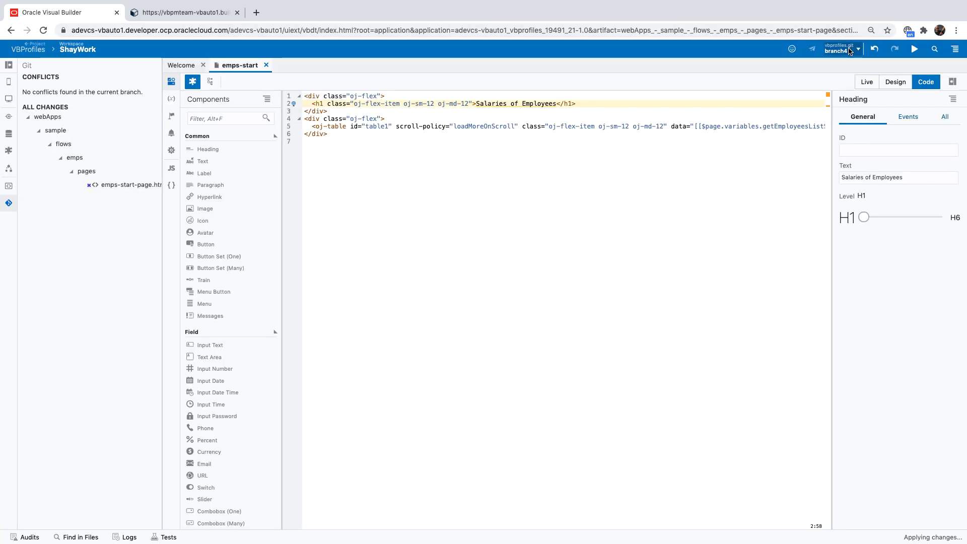
# - Push the conflict-fix commit to the remote branch4 and return to the browser
pyautogui.click(851, 51)
pyautogui.click(848, 145)
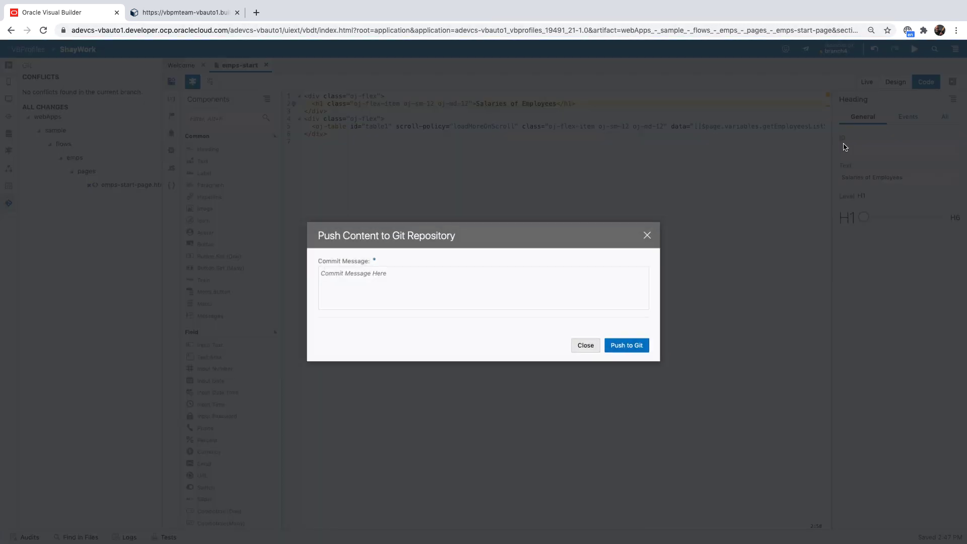
pyautogui.click(633, 347)
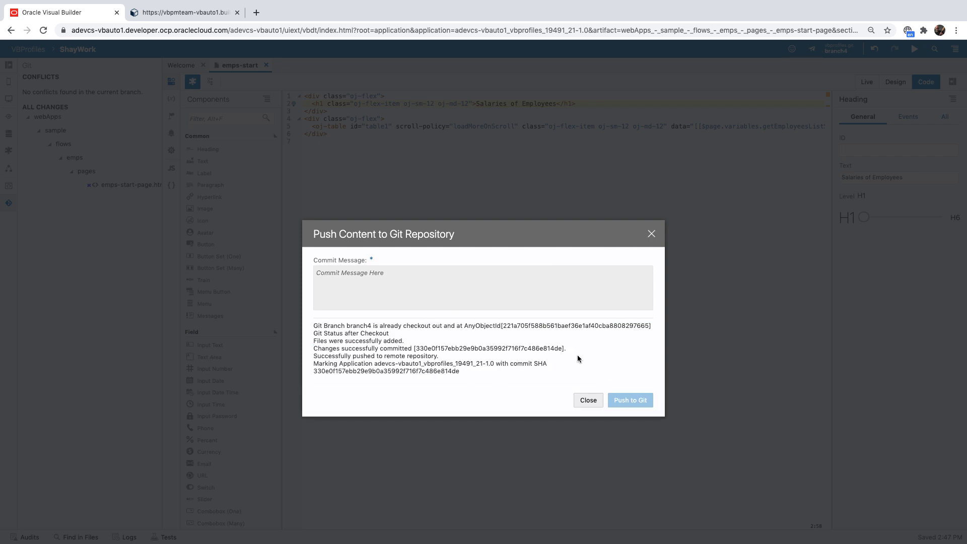
pyautogui.click(586, 403)
pyautogui.press('super+Tab')
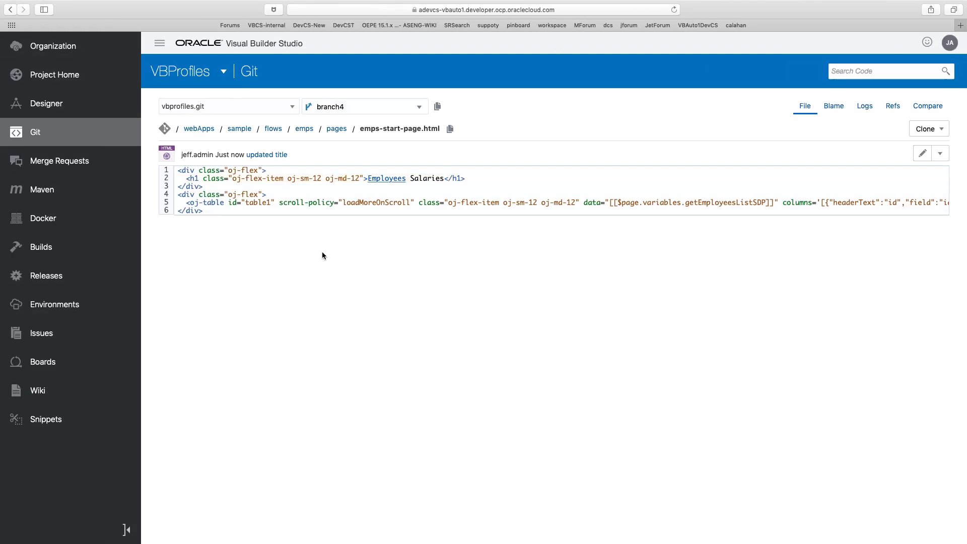
# - Reload the emps-start-page.html page to show the Salaries of Employees heading
pyautogui.rightClick(332, 238)
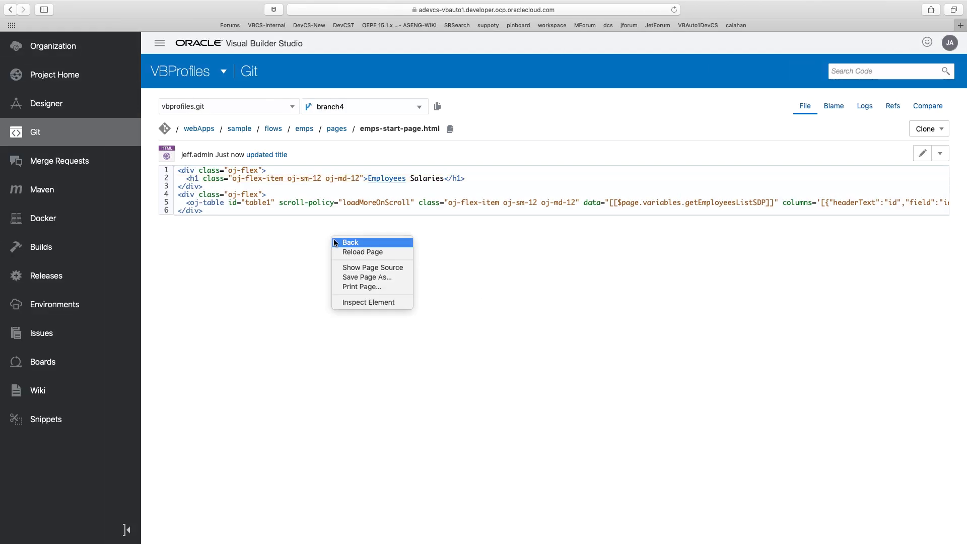
pyautogui.click(355, 251)
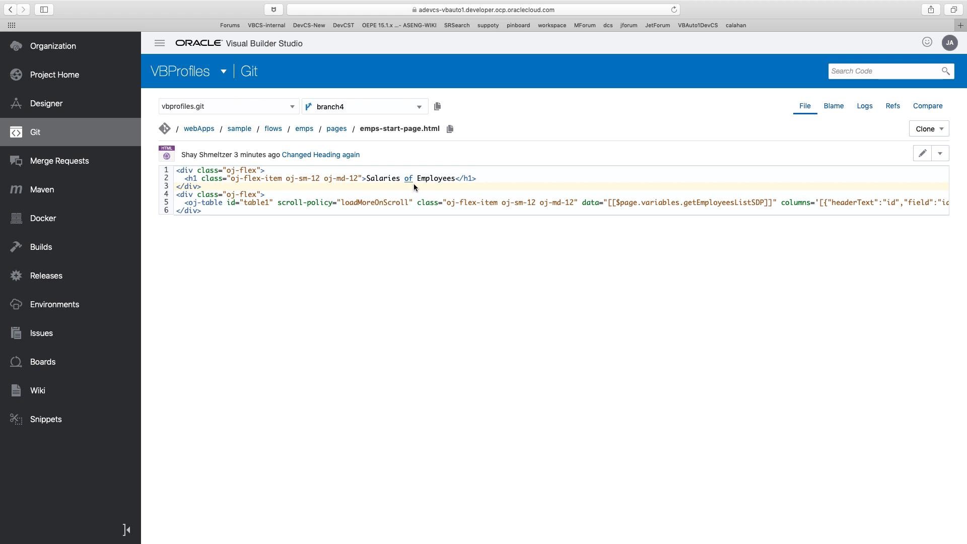
# - Reply 'This is now fixed' to merge request #21's line 2 comment, then approve with 'works ok'
pyautogui.click(62, 165)
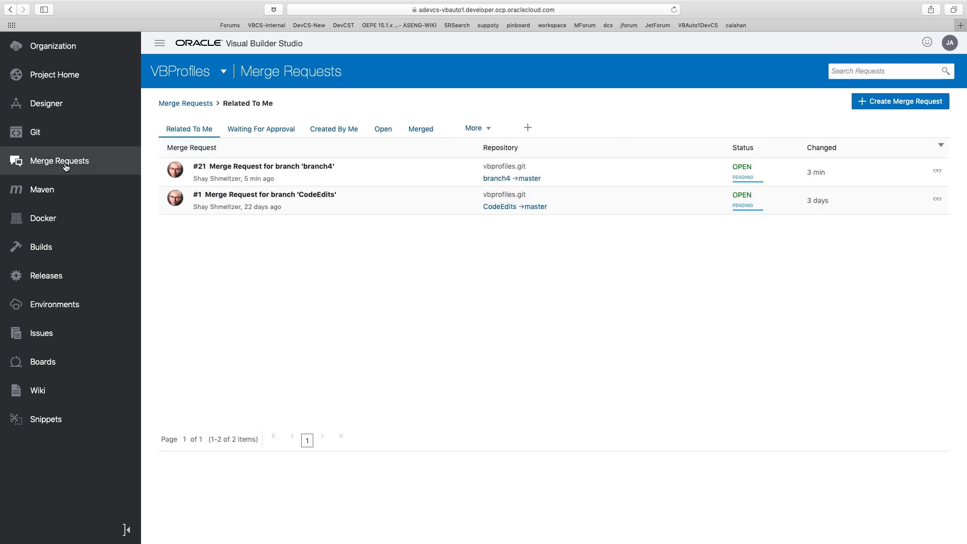
pyautogui.click(304, 167)
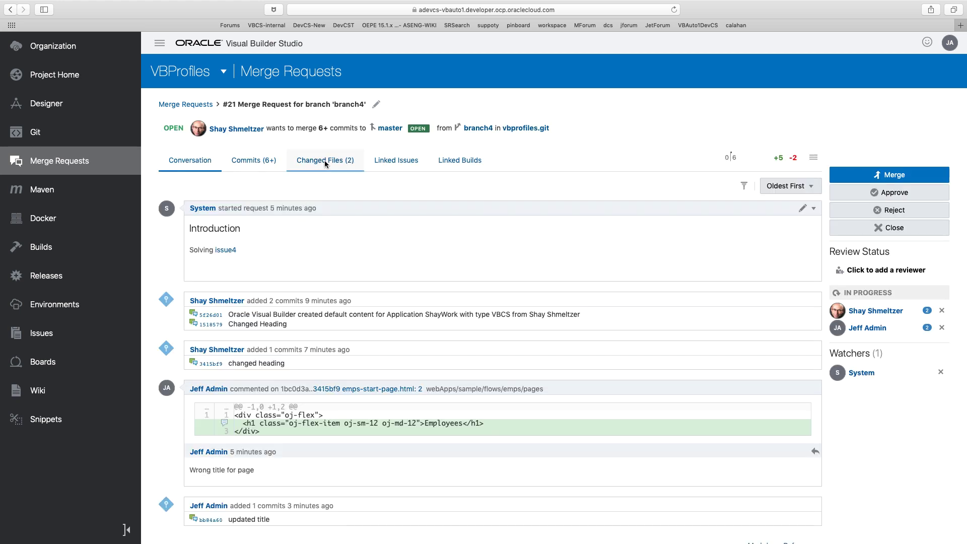
pyautogui.click(324, 160)
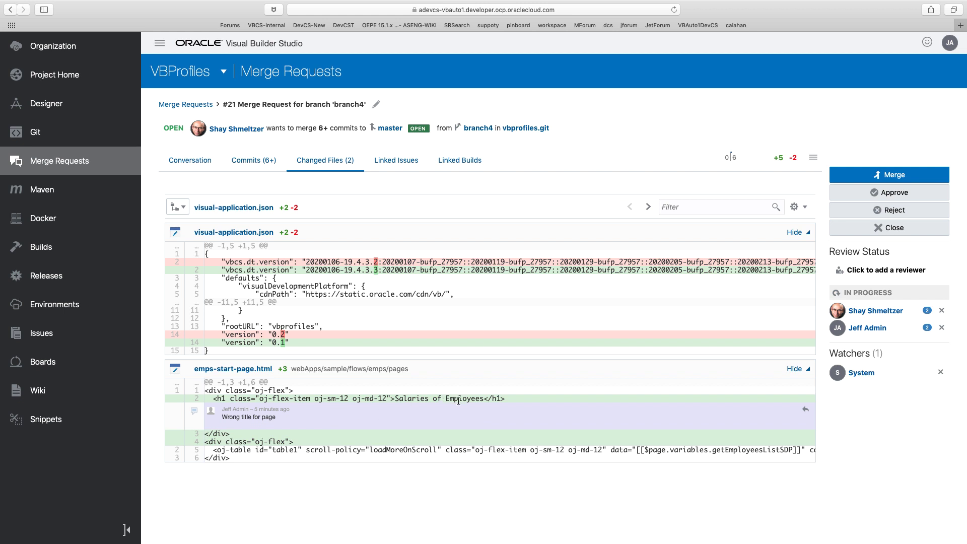
pyautogui.click(195, 399)
pyautogui.write('This is now fixed')
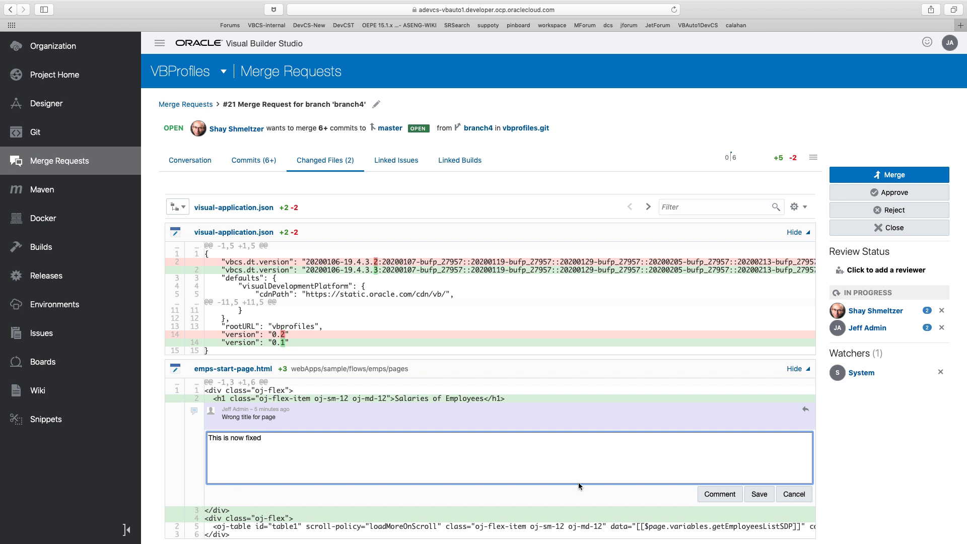
pyautogui.click(728, 495)
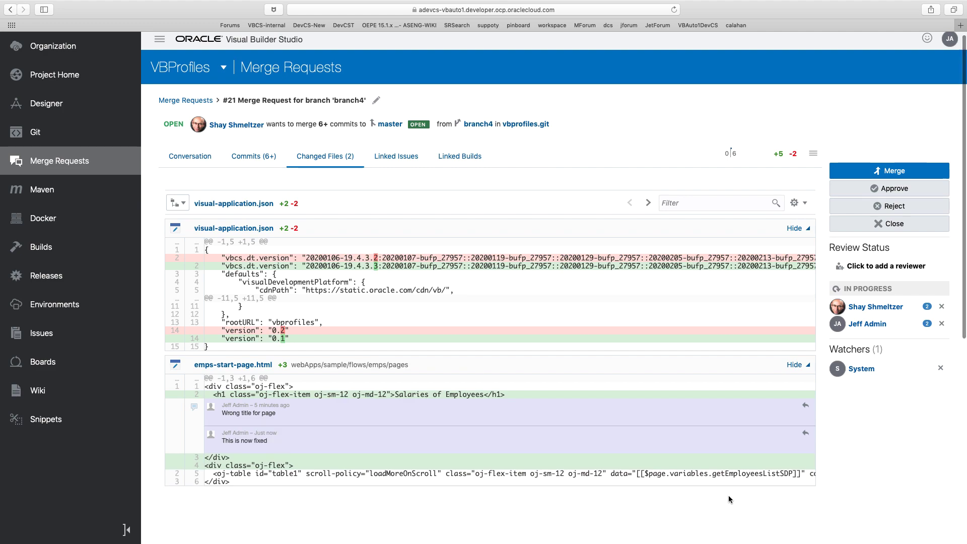
pyautogui.click(887, 191)
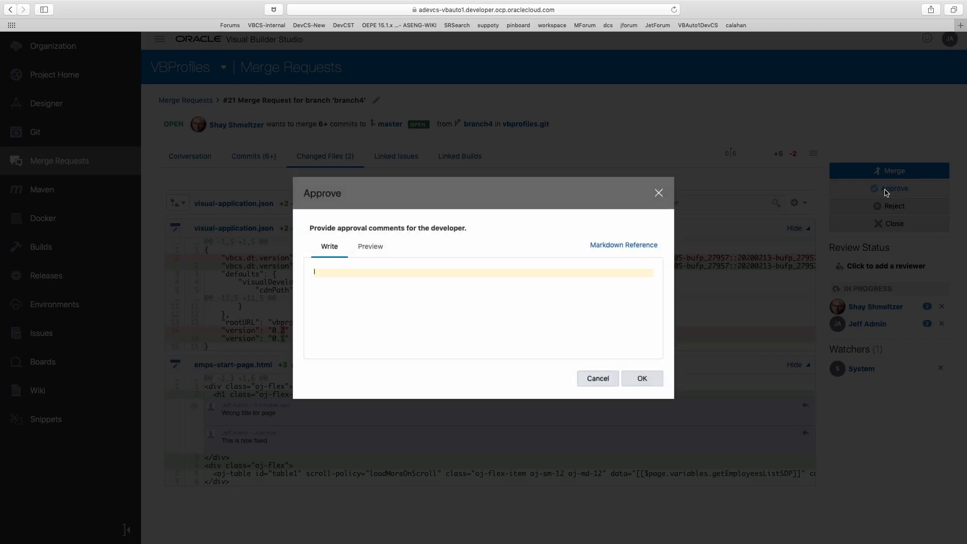
pyautogui.write('works ok')
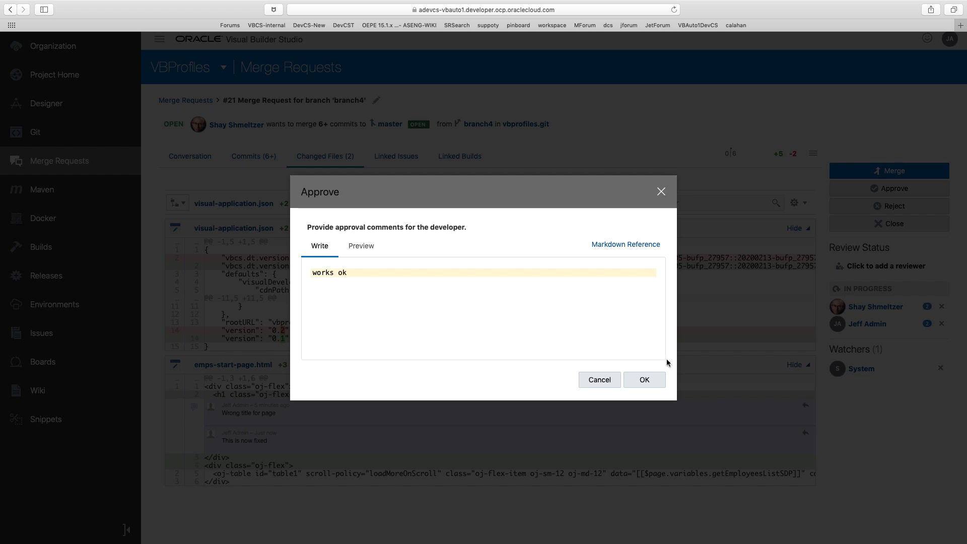
pyautogui.click(648, 380)
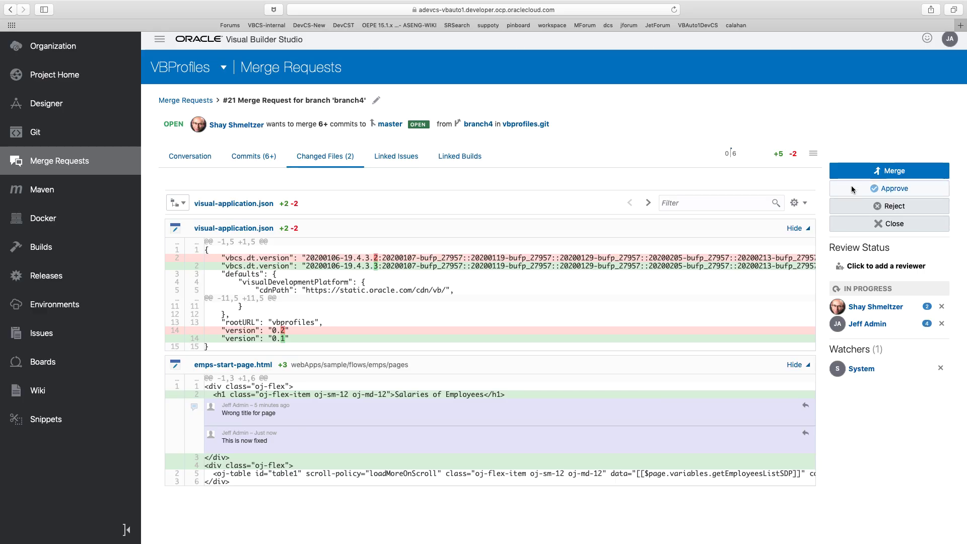
# - Merge request #21 into master with a merge commit, keeping branch4
pyautogui.click(867, 170)
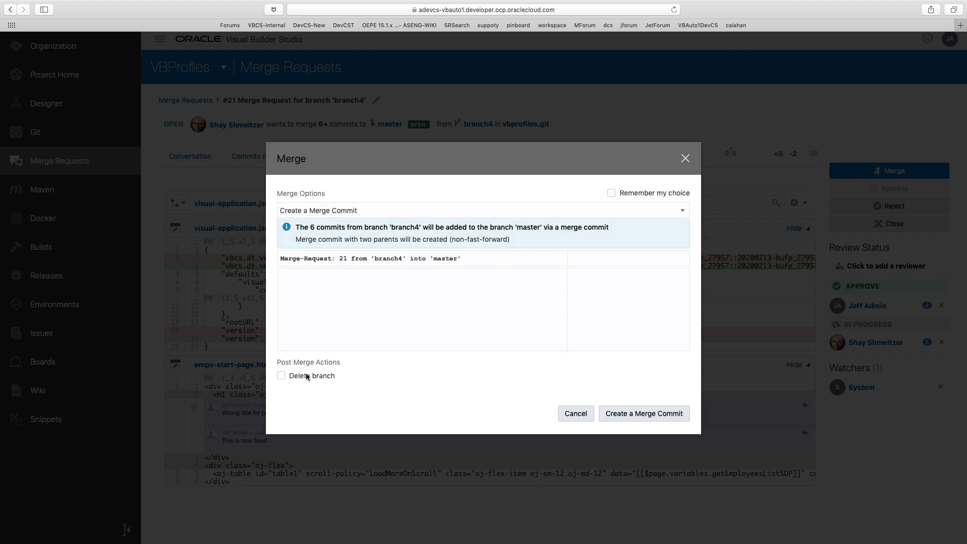
pyautogui.click(643, 414)
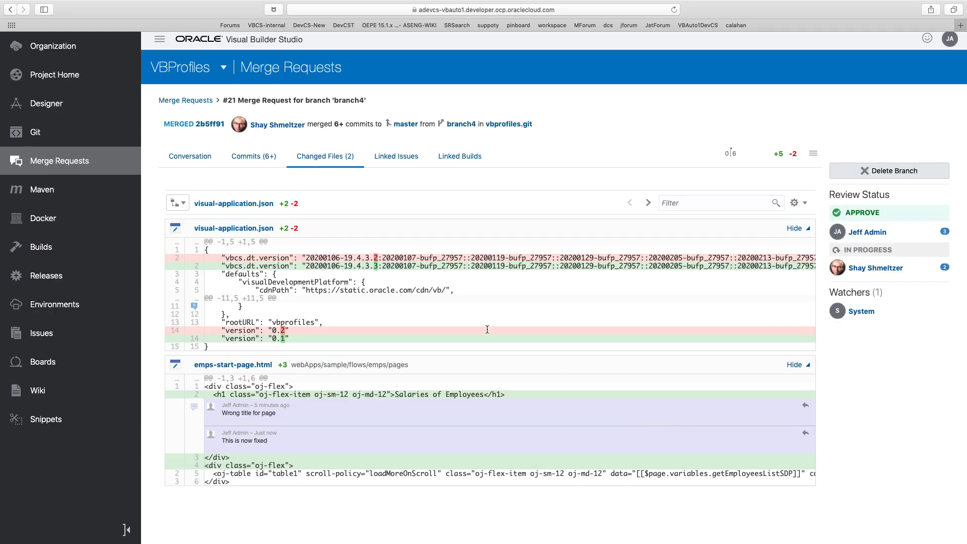
# - Switch the Git repository view to the master branch
pyautogui.click(73, 132)
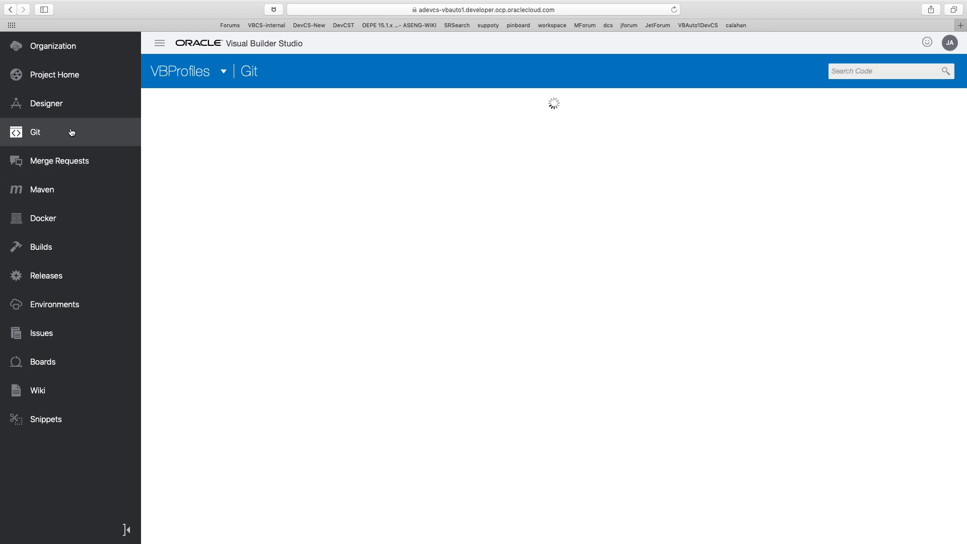
pyautogui.click(347, 107)
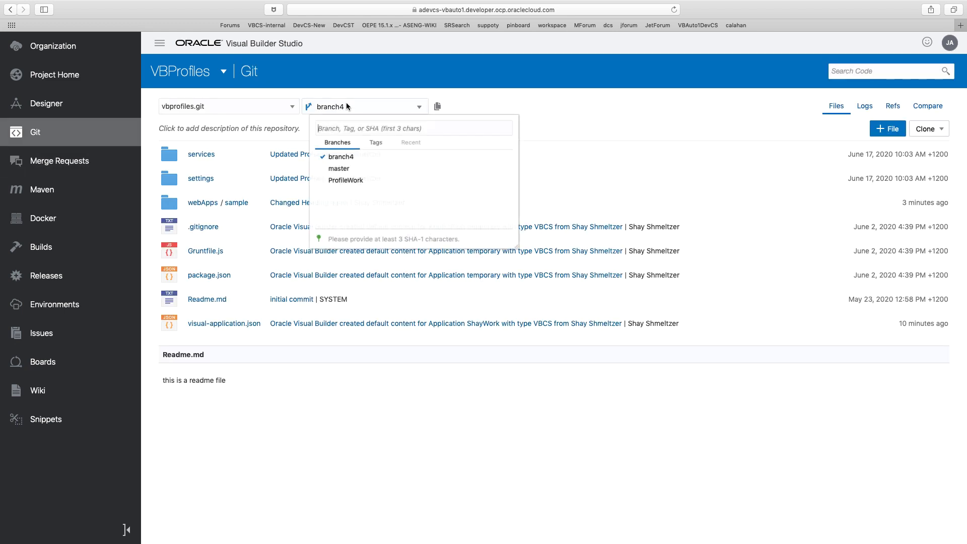
pyautogui.click(338, 176)
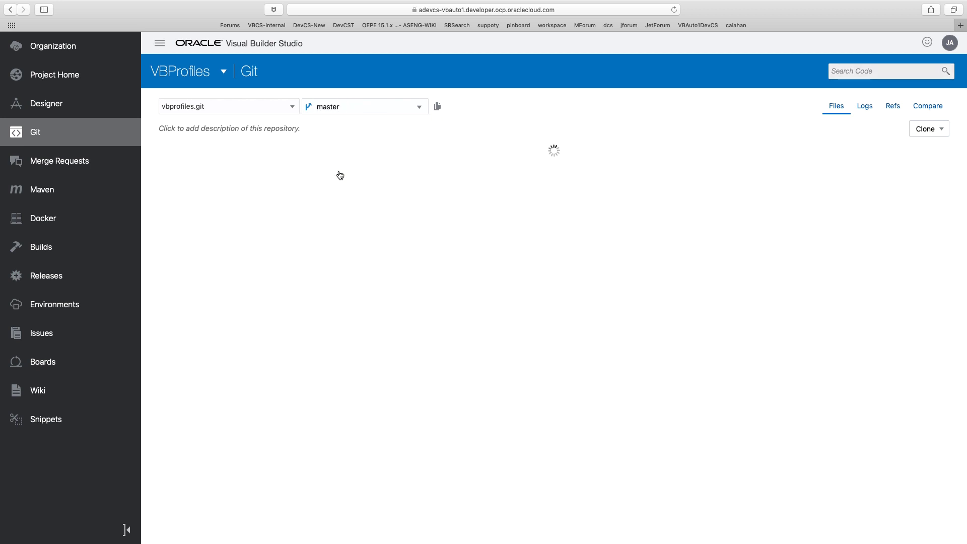
# - Open master's emps-start-page.html, check Project Home activity, then return to master's files
pyautogui.click(237, 203)
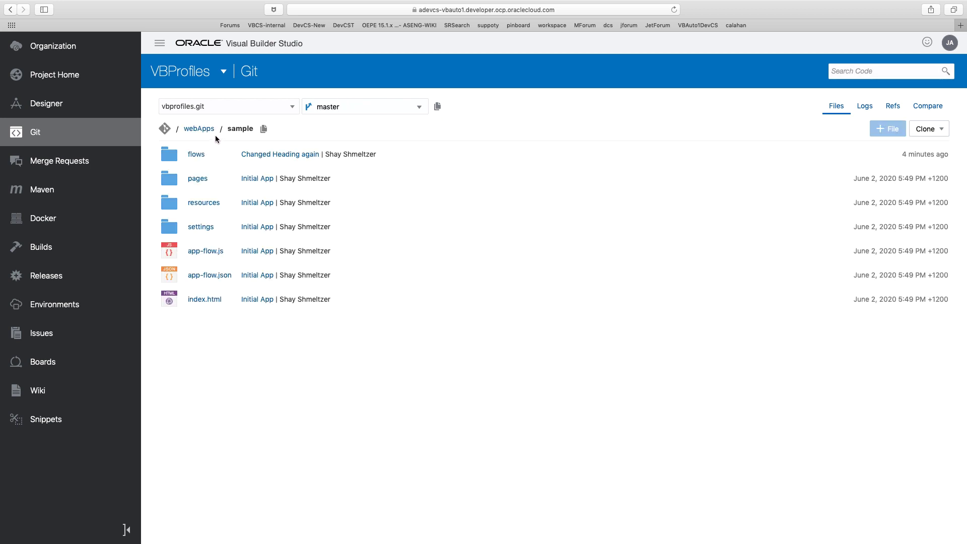
pyautogui.click(199, 153)
pyautogui.click(203, 154)
pyautogui.click(200, 154)
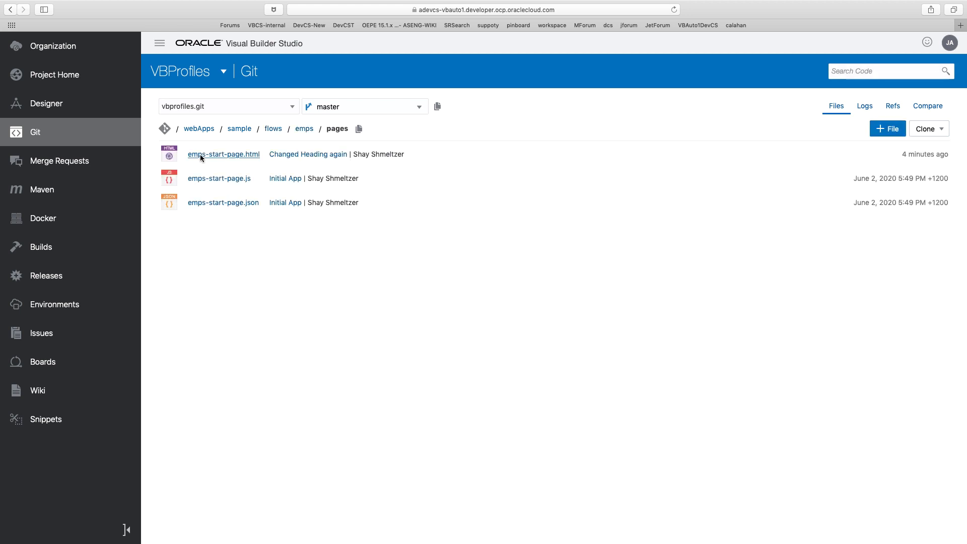
pyautogui.click(201, 156)
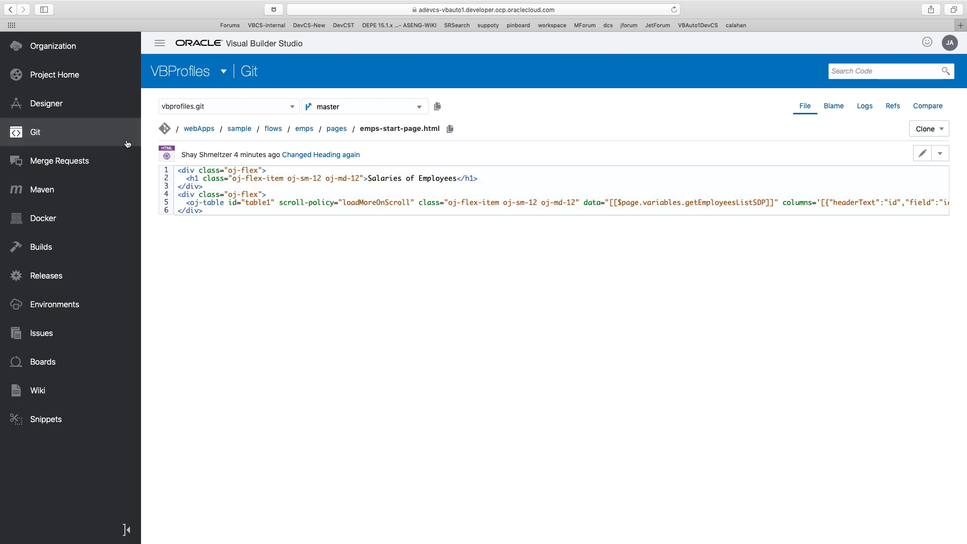
pyautogui.click(87, 85)
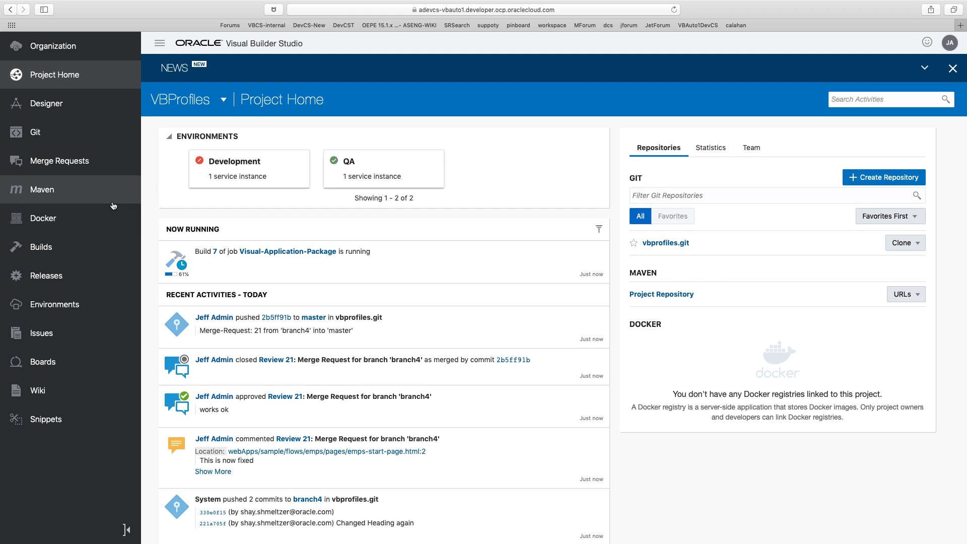
pyautogui.click(74, 127)
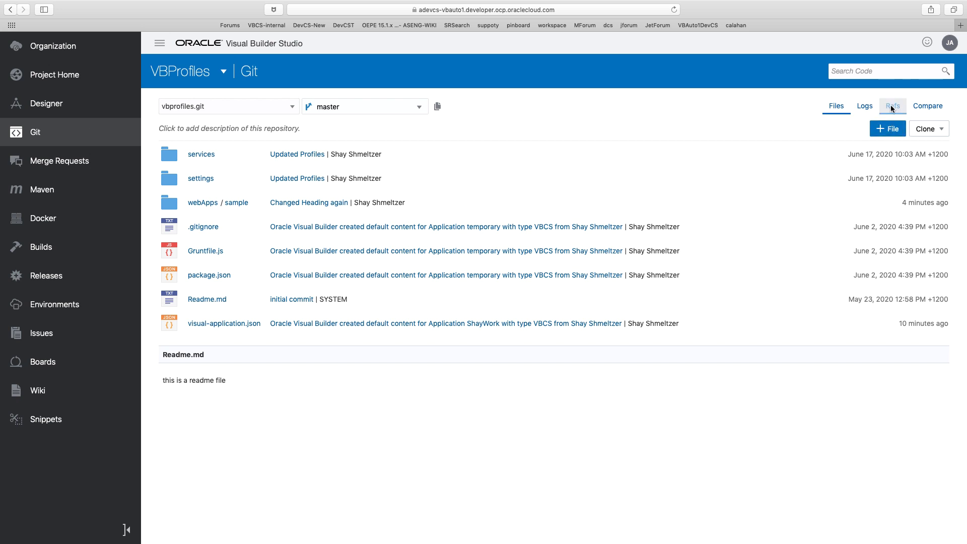
# - View master's commit log as a graph with the branch4 merge on top, then list the refs
pyautogui.click(866, 106)
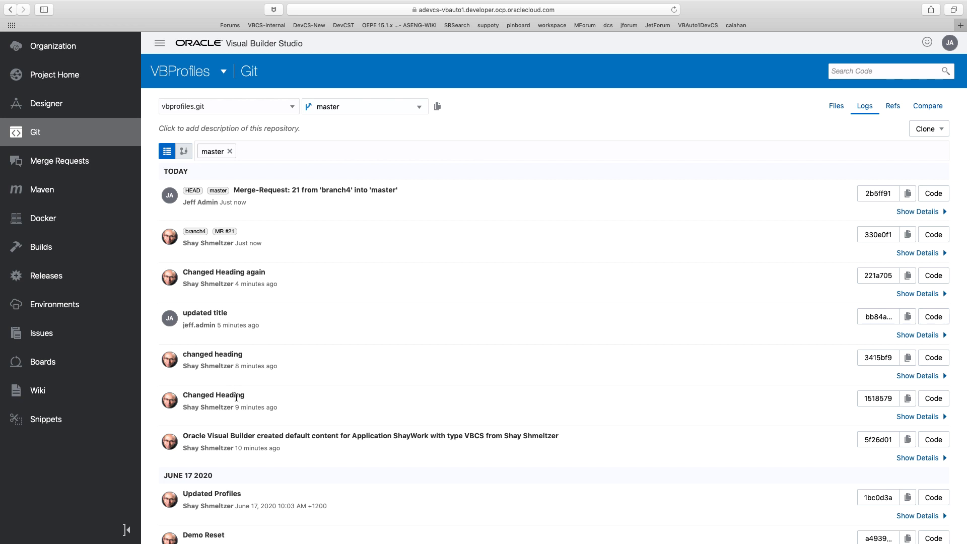
pyautogui.click(184, 151)
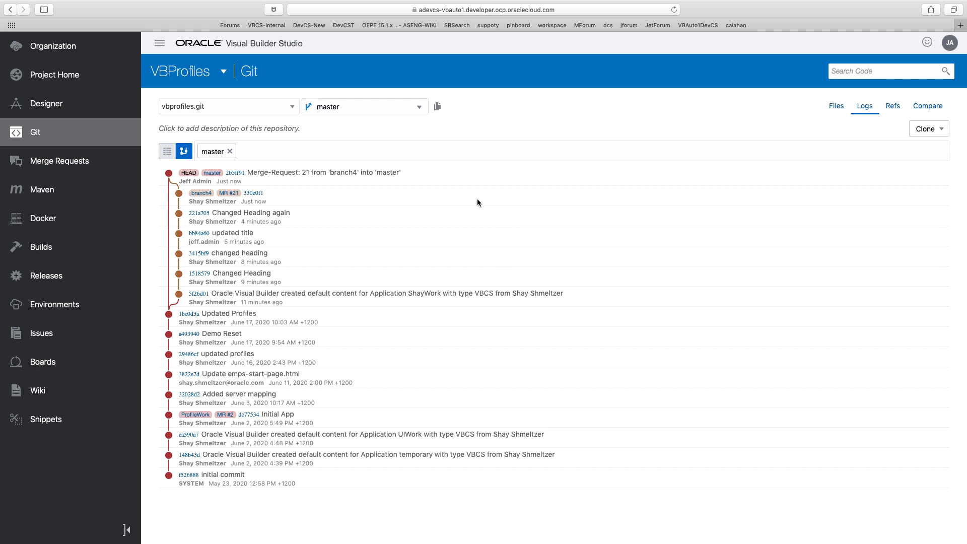
pyautogui.click(893, 106)
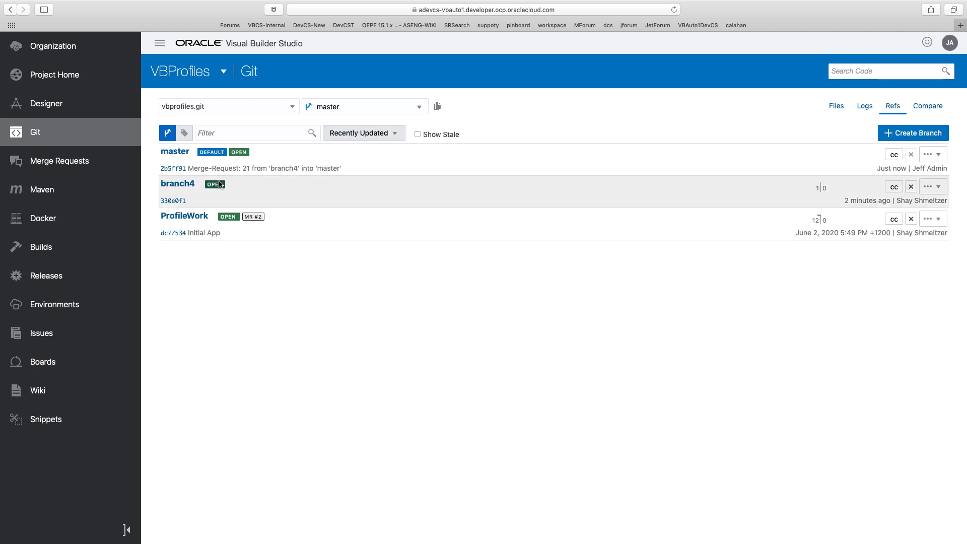
# - Check branch4's actions menu, dismiss it, and go back to master's file listing
pyautogui.click(938, 188)
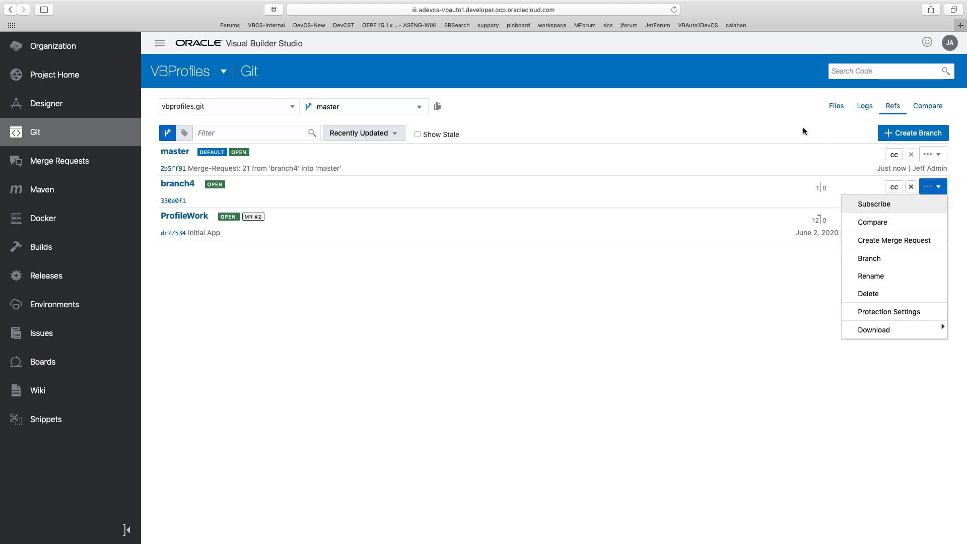
pyautogui.click(803, 131)
pyautogui.click(836, 106)
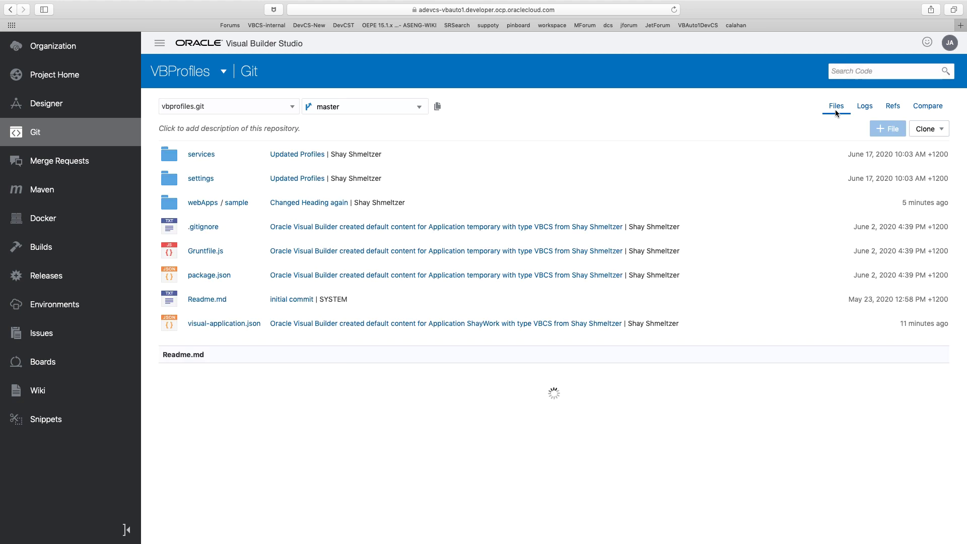